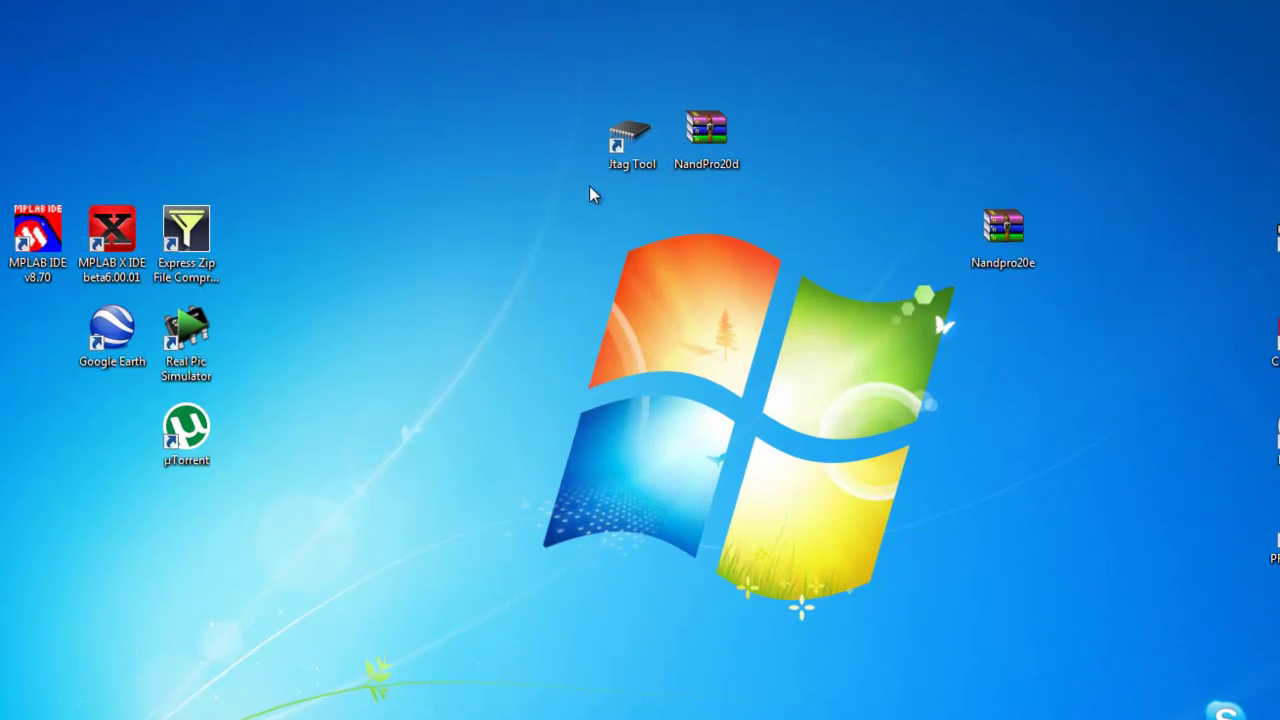
pyautogui.moveTo(549, 70); pyautogui.dragTo(684, 204)
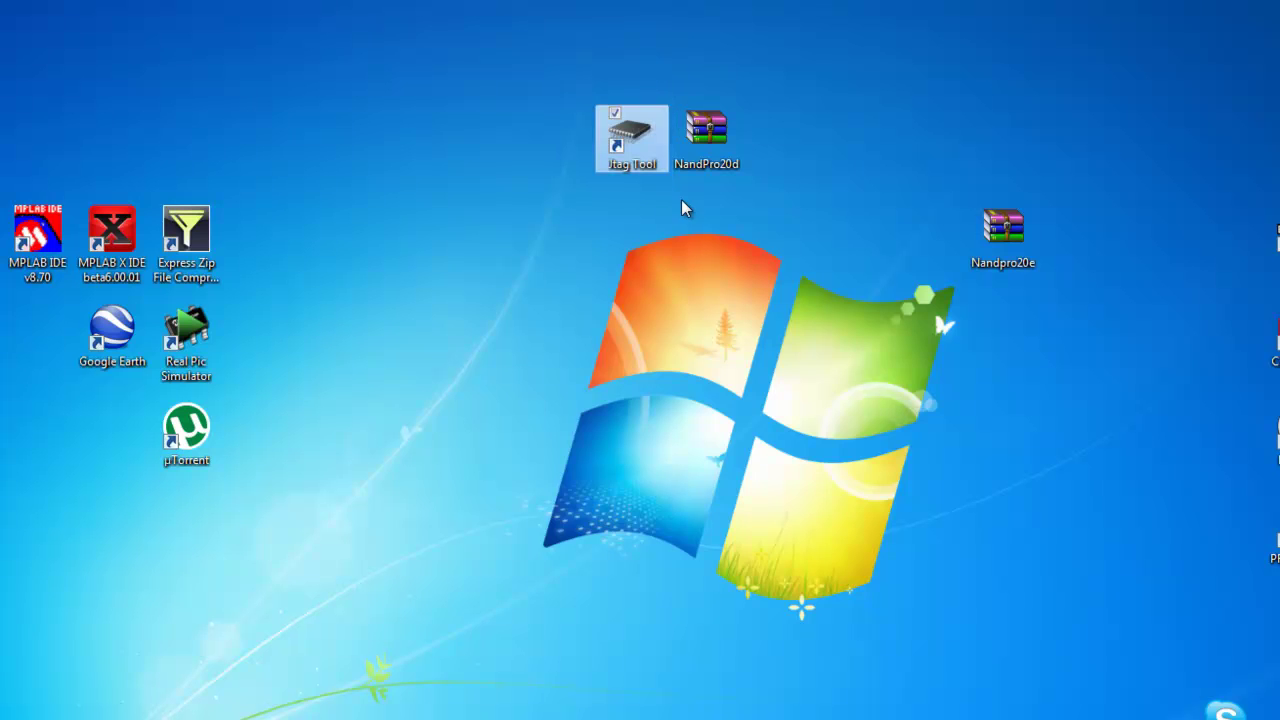
pyautogui.click(684, 204)
pyautogui.moveTo(657, 68); pyautogui.dragTo(770, 210)
pyautogui.click(780, 212)
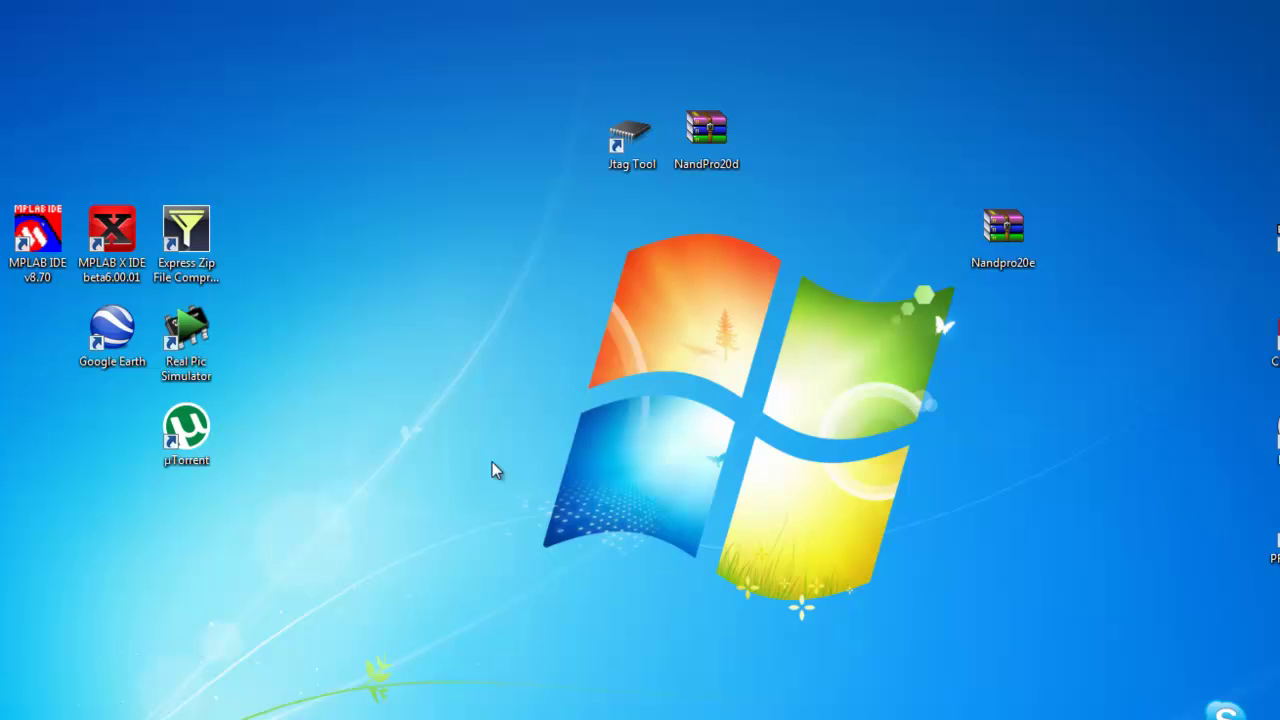
pyautogui.moveTo(563, 63); pyautogui.dragTo(679, 190)
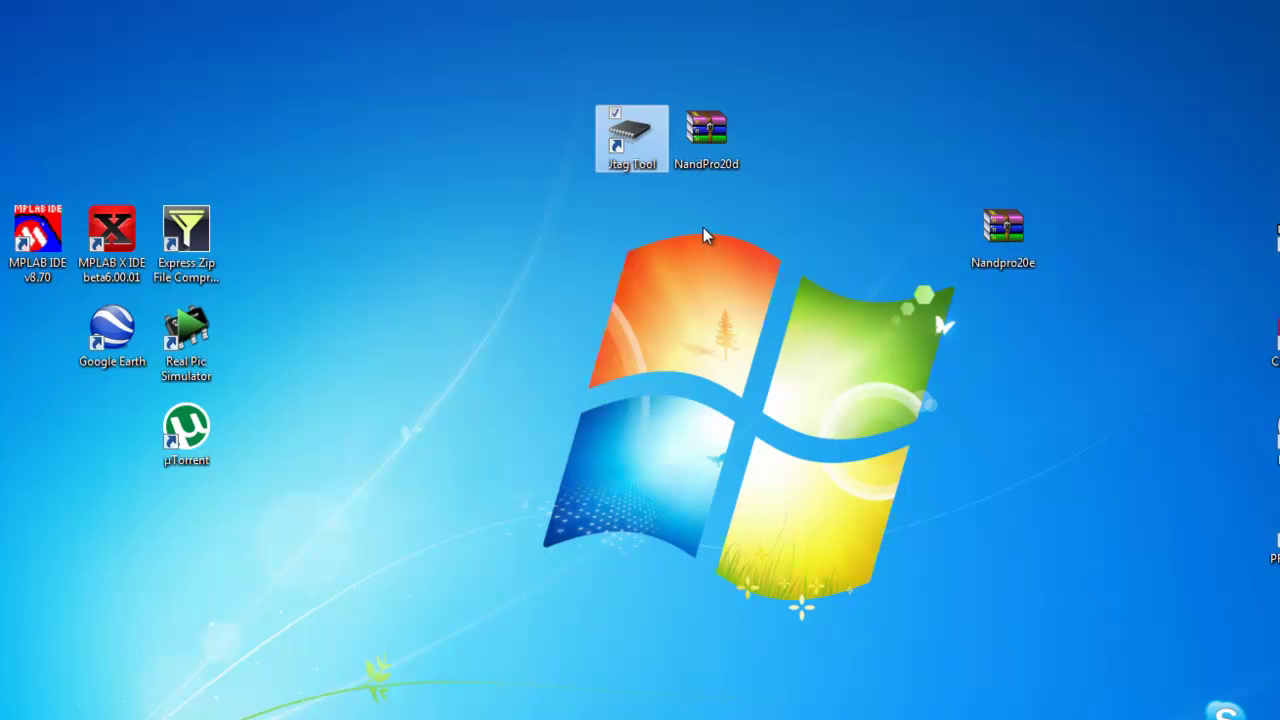
pyautogui.click(703, 228)
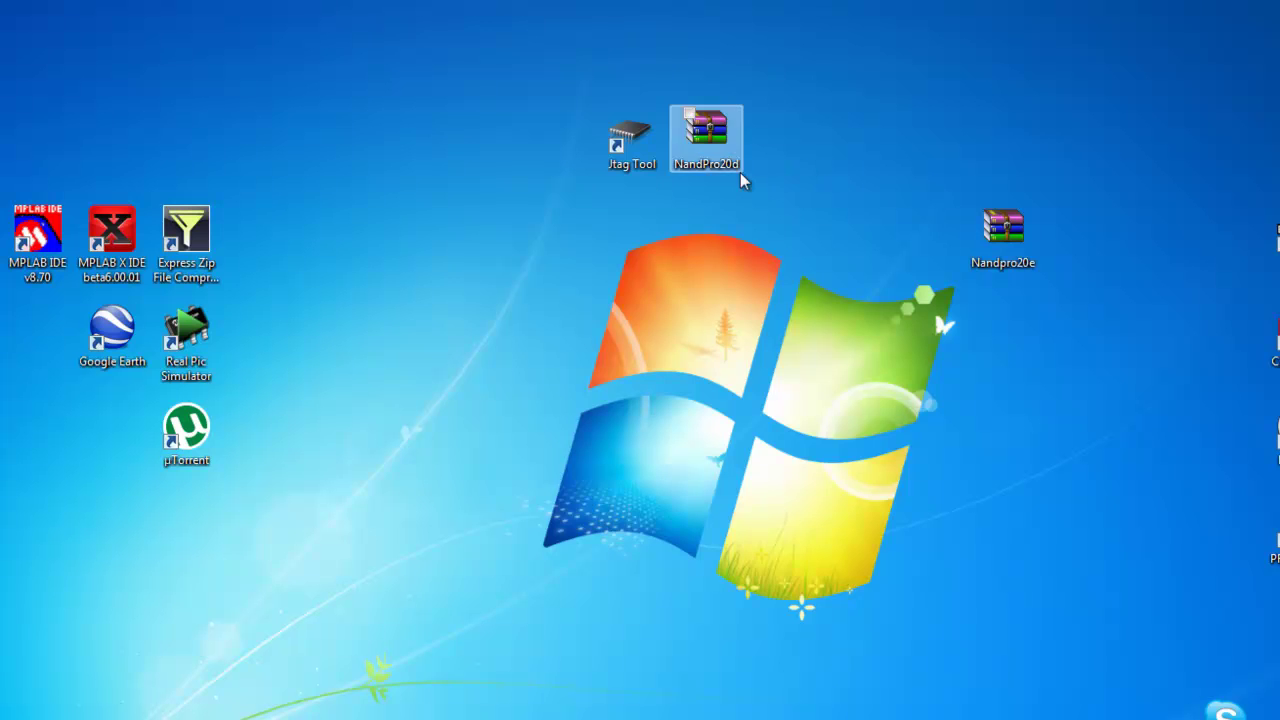
pyautogui.moveTo(647, 64); pyautogui.dragTo(782, 214)
pyautogui.click(806, 187)
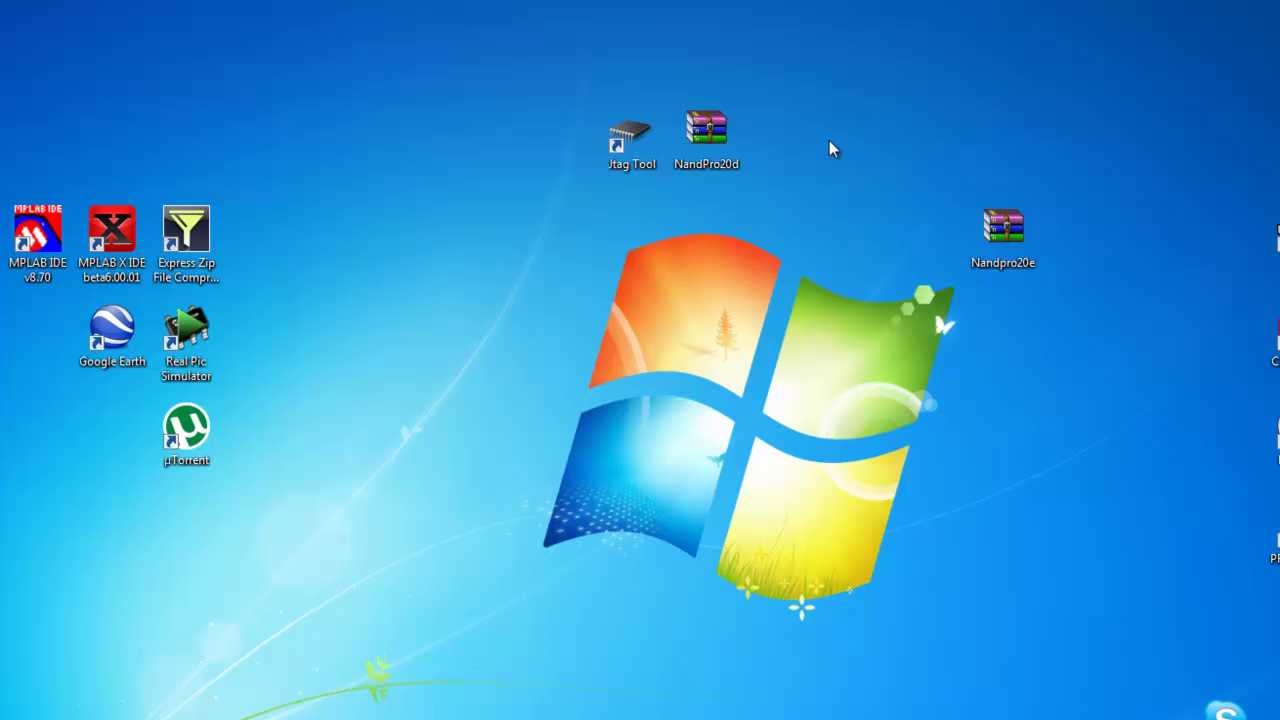
pyautogui.moveTo(831, 142); pyautogui.dragTo(1050, 383)
pyautogui.click(1045, 362)
pyautogui.moveTo(574, 67); pyautogui.dragTo(680, 196)
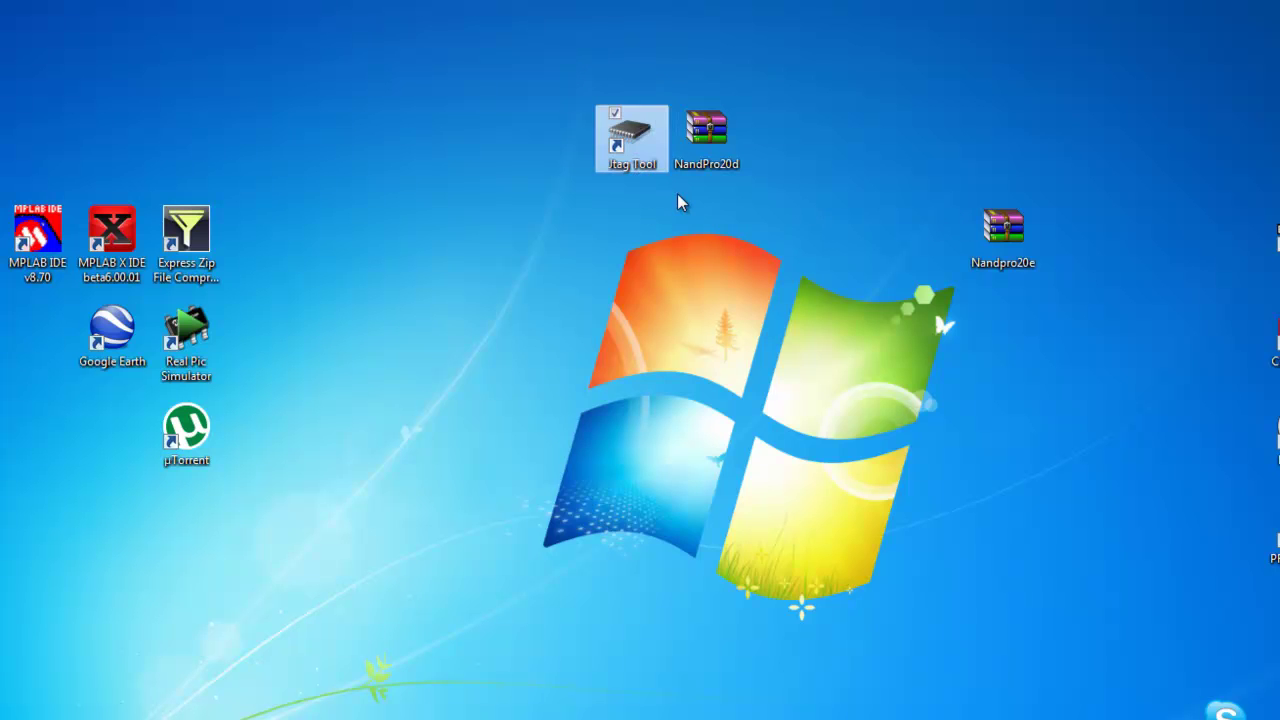
pyautogui.click(697, 228)
# Step: Open the NandPro20d archive from the desktop and select all its files from custom.inf to xspiflash.hex
pyautogui.click(712, 140)
pyautogui.doubleClick(712, 140)
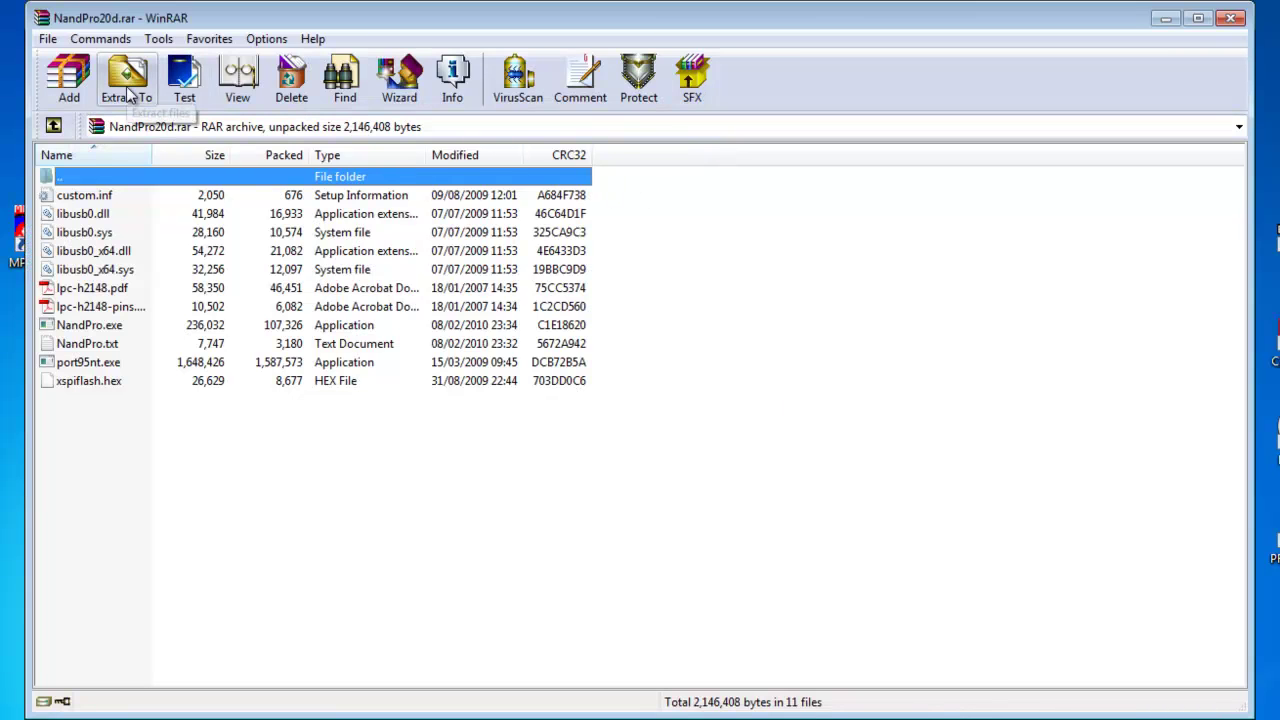
pyautogui.click(108, 196)
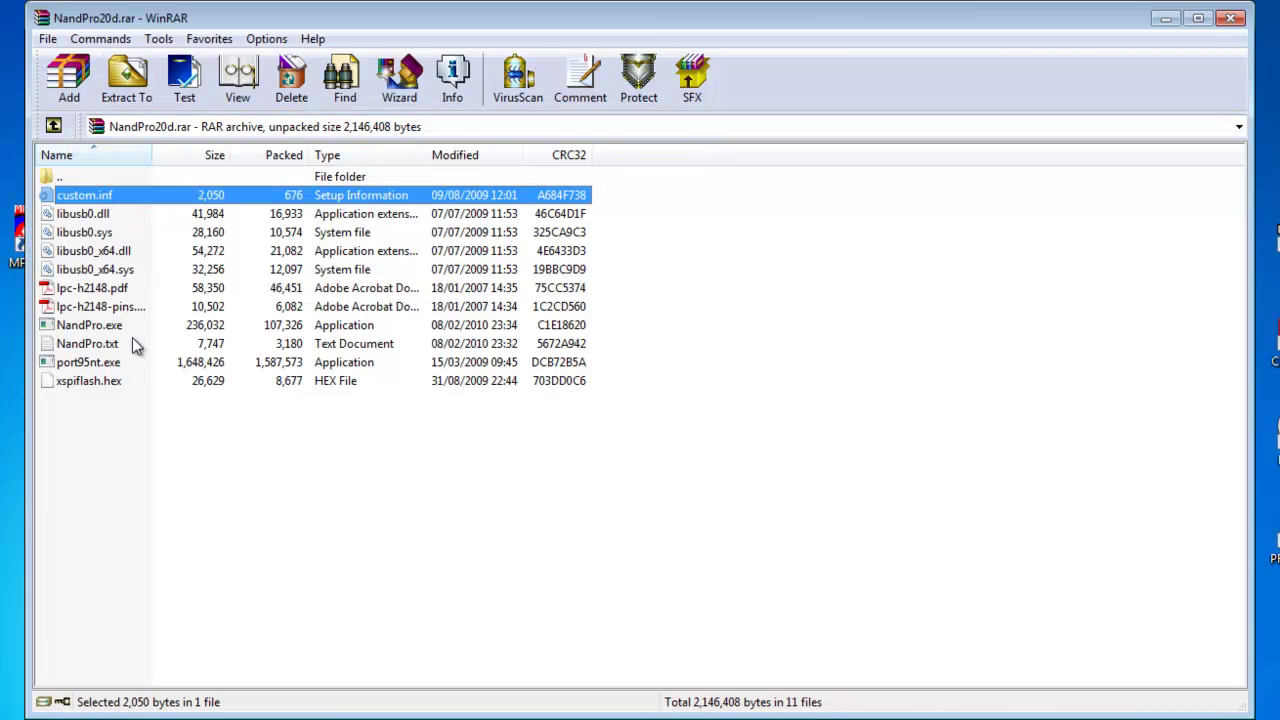
pyautogui.keyDown('shift'); pyautogui.click(120, 380); pyautogui.keyUp('shift')
# Step: Extract the selected files to C:\Program Files (x86)\Jtag Tool, replacing all existing files, and close the archive
pyautogui.click(126, 78)
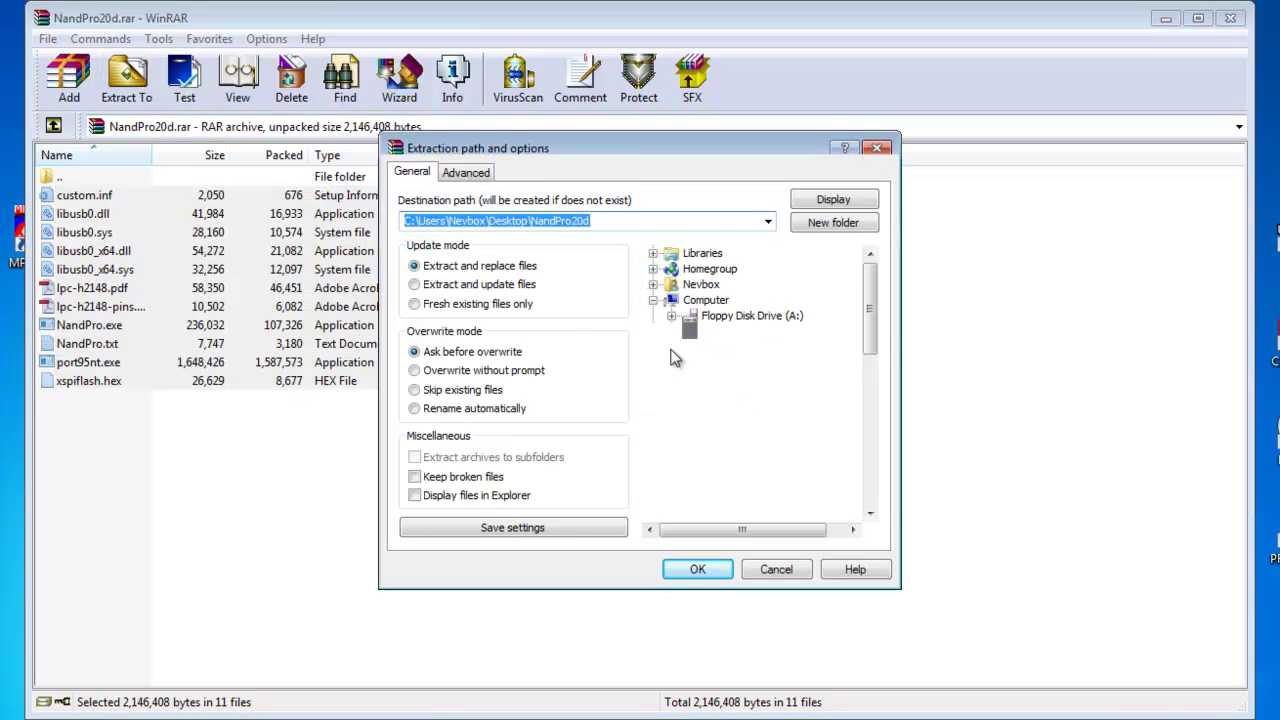
pyautogui.click(682, 350)
pyautogui.moveTo(872, 372); pyautogui.dragTo(872, 447)
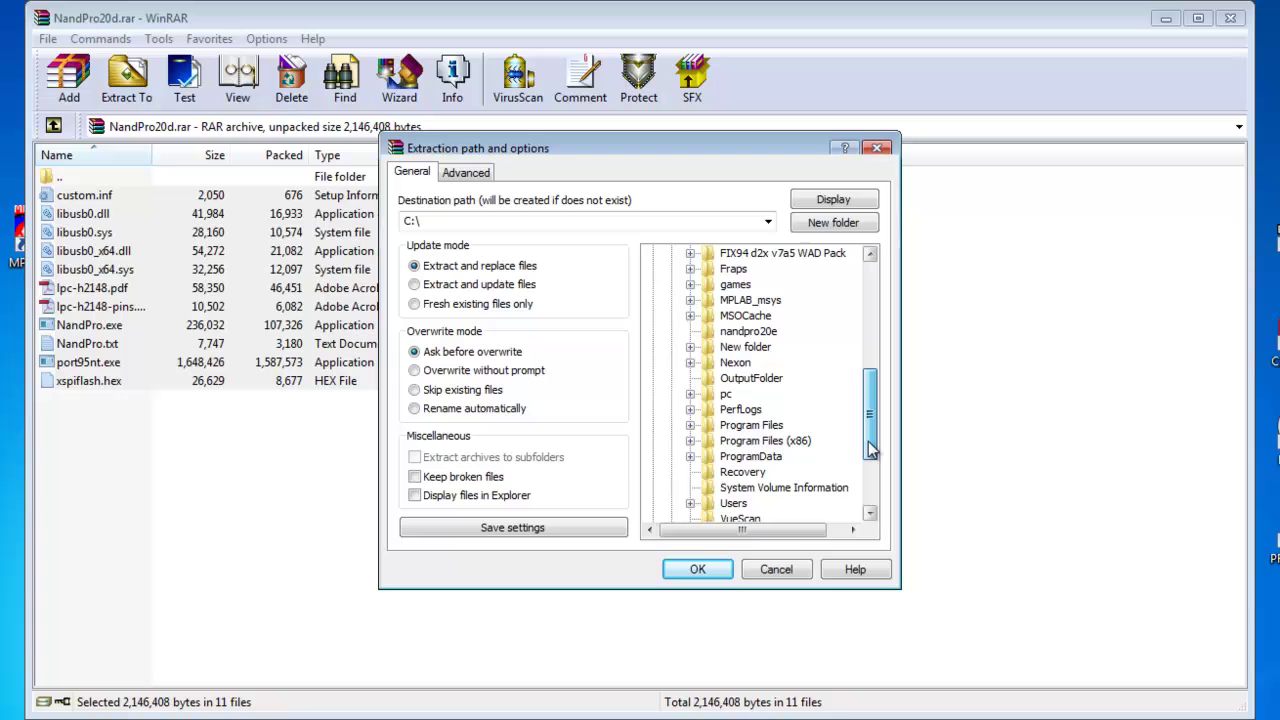
pyautogui.click(690, 441)
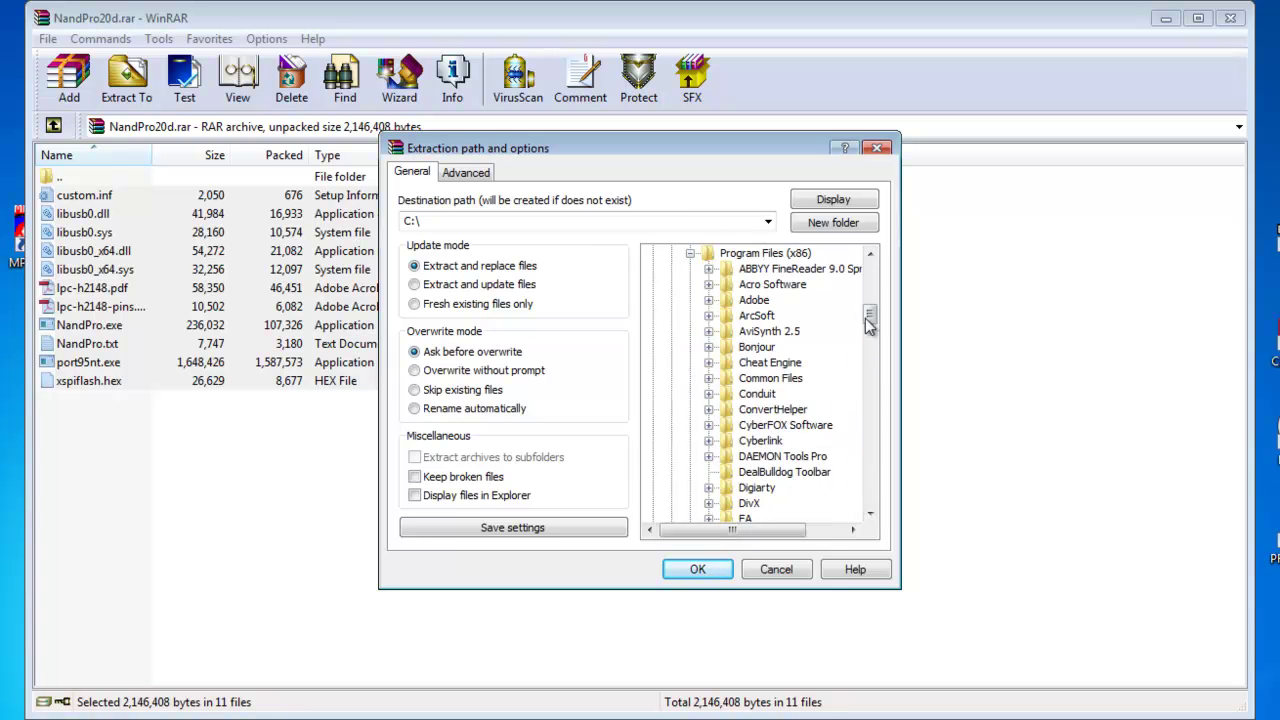
pyautogui.moveTo(872, 321); pyautogui.dragTo(863, 372)
pyautogui.click(782, 362)
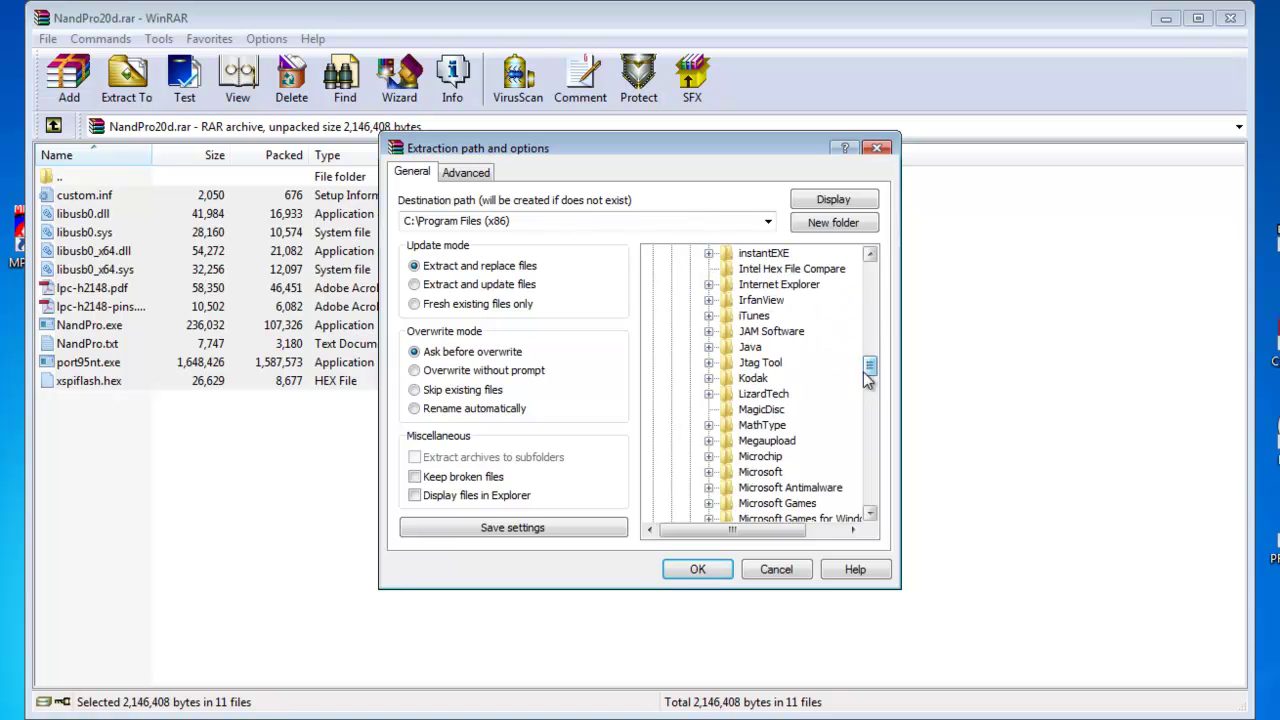
pyautogui.click(761, 363)
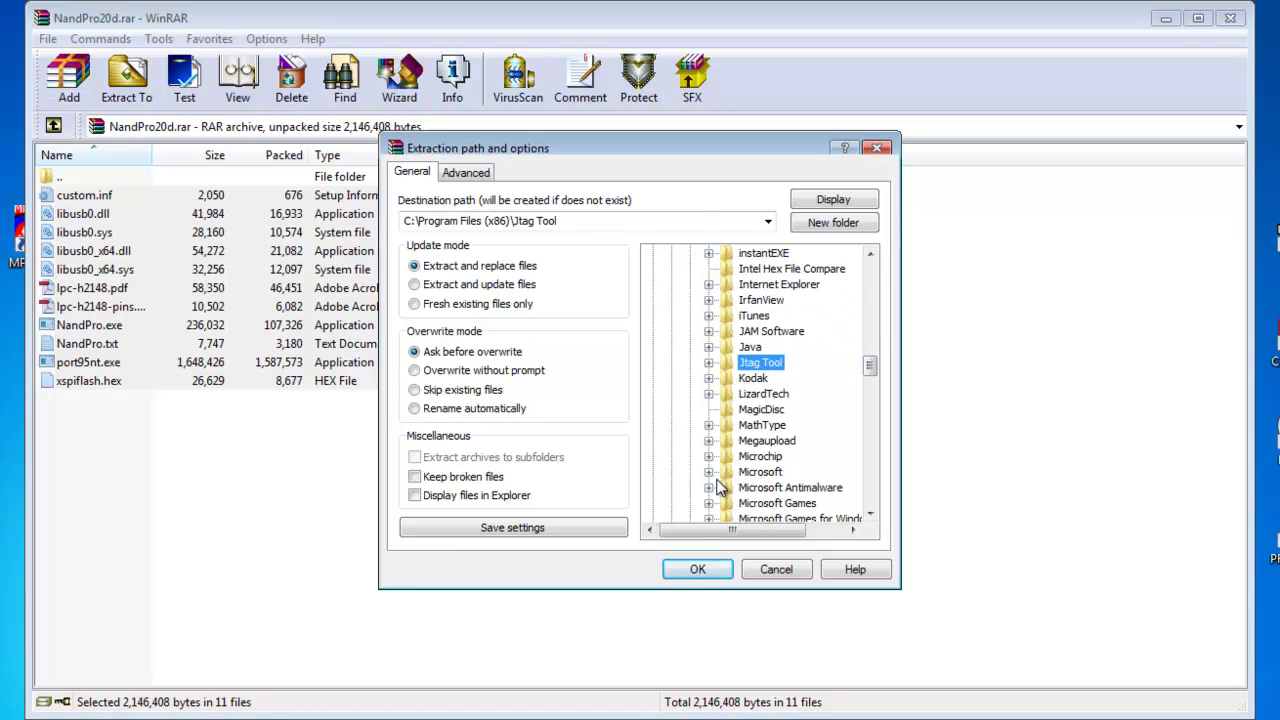
pyautogui.click(697, 570)
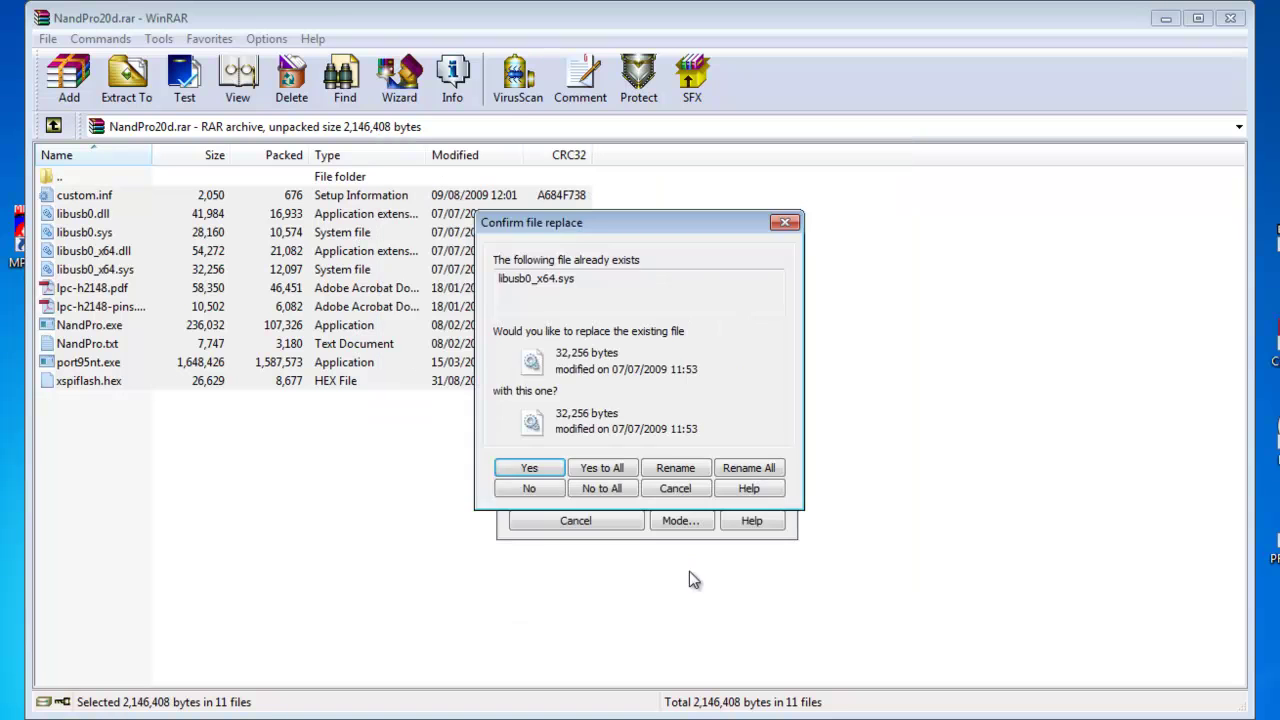
pyautogui.click(607, 467)
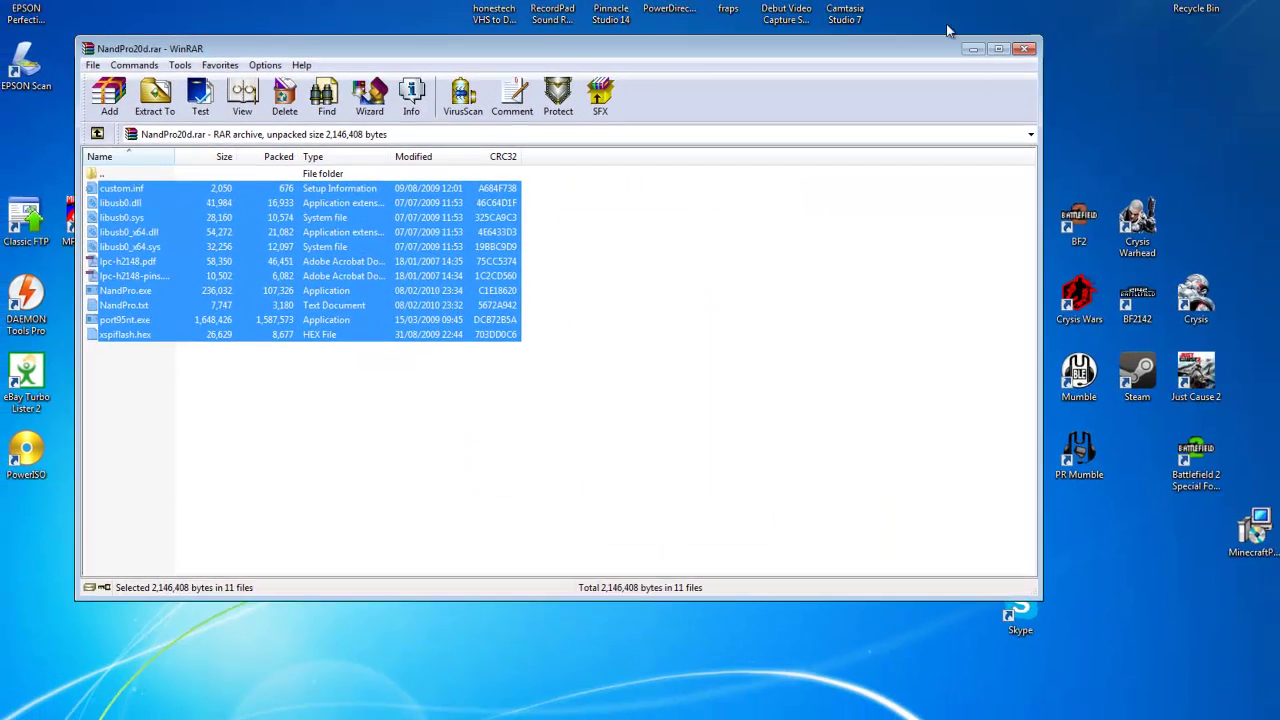
pyautogui.click(1016, 50)
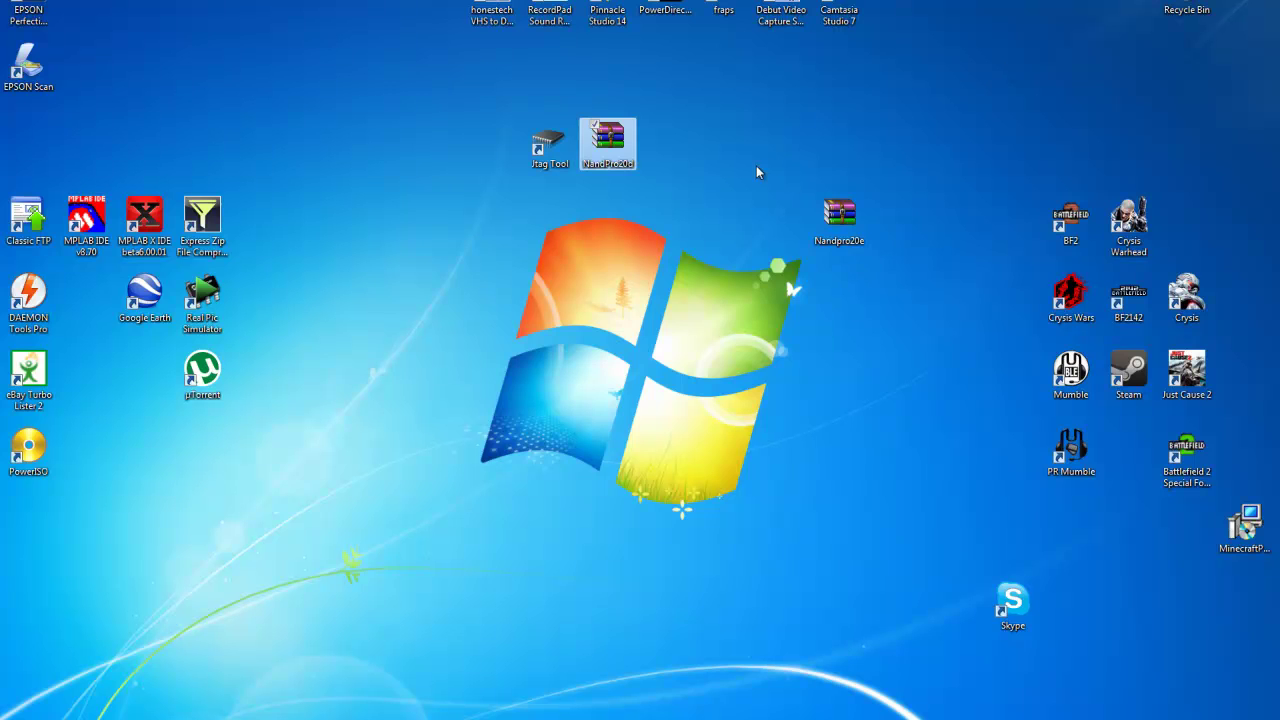
pyautogui.moveTo(756, 167); pyautogui.dragTo(908, 315)
pyautogui.click(640, 265)
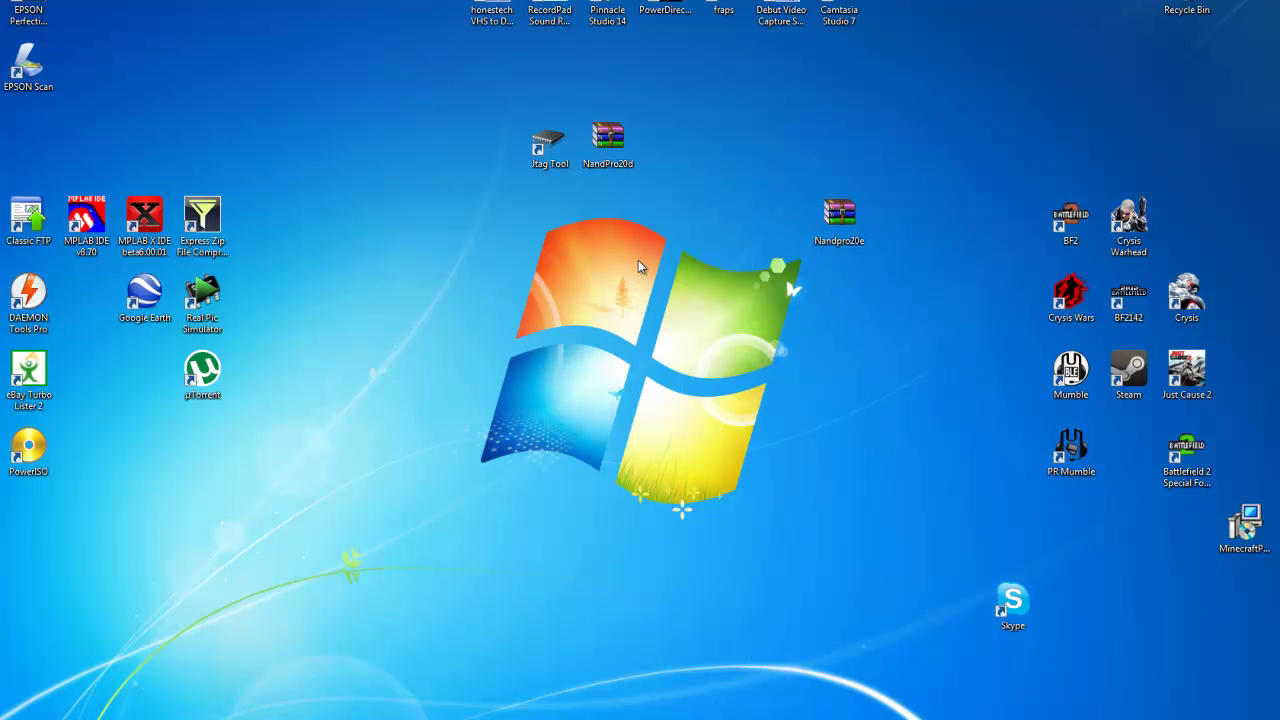
# Step: Open Device Manager and inspect the devices listed under Multifunction adapters and Ports (COM & LPT)
pyautogui.press('super')
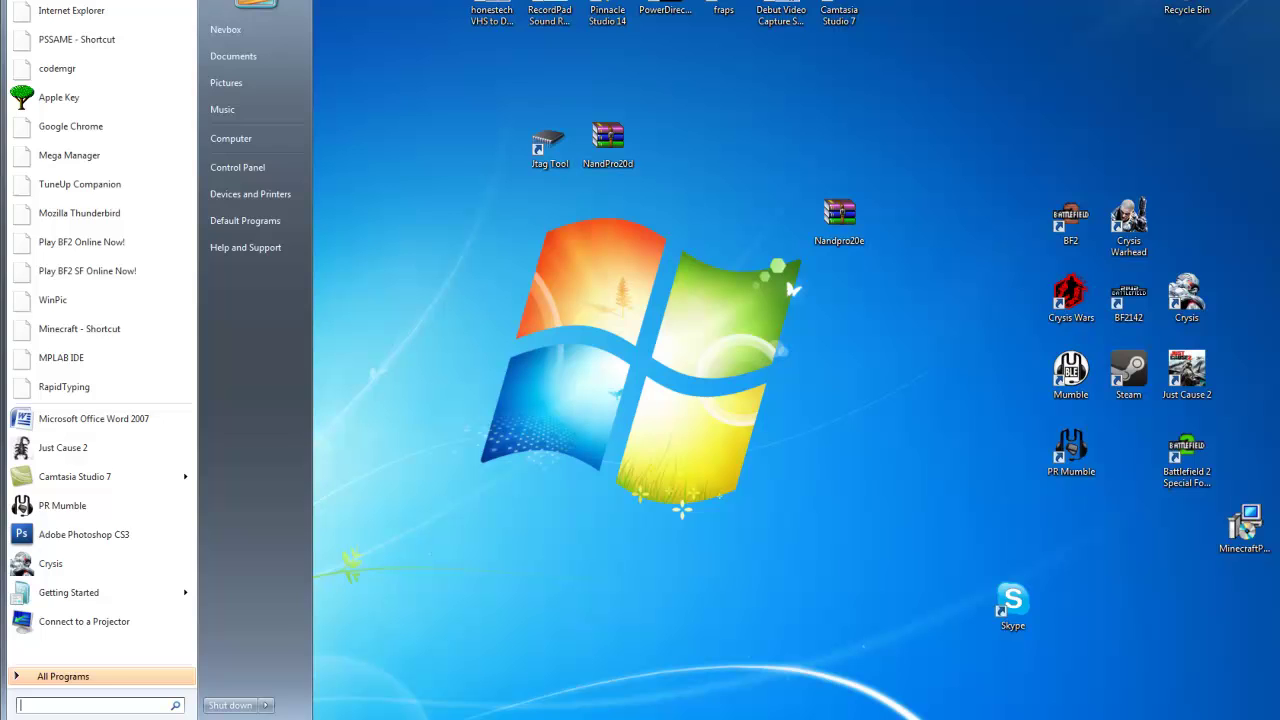
pyautogui.write('Device')
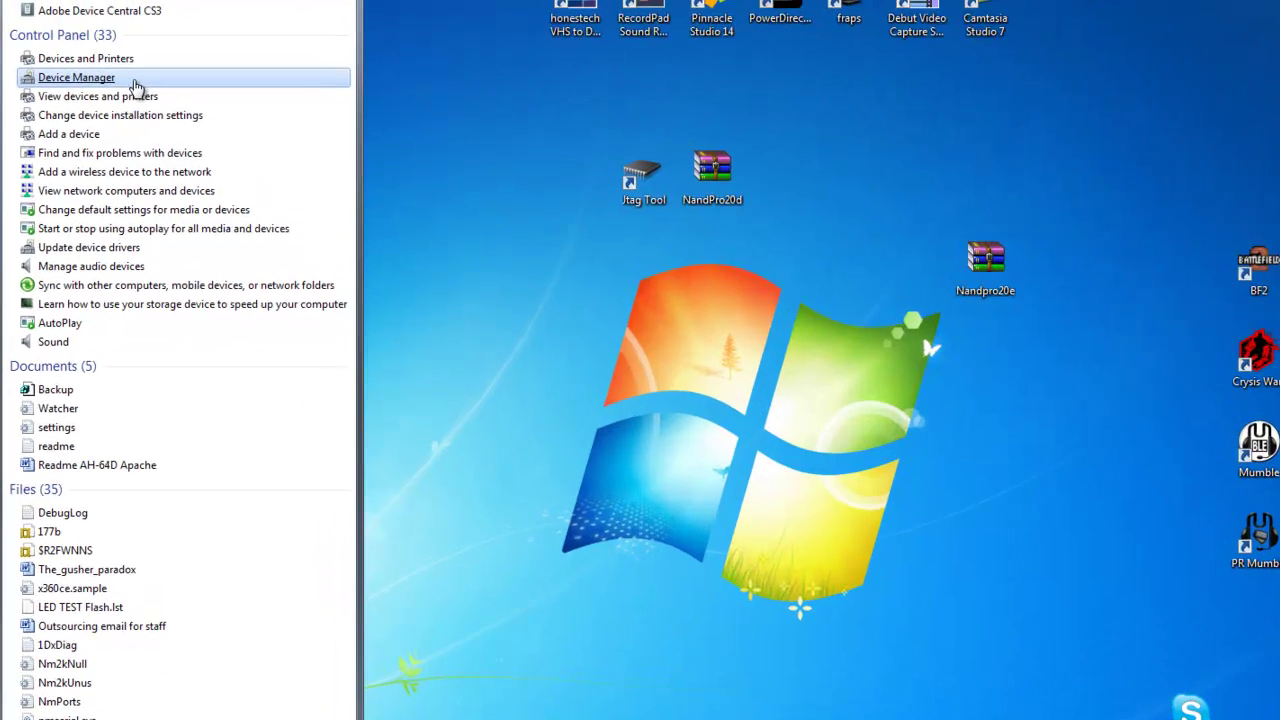
pyautogui.click(118, 62)
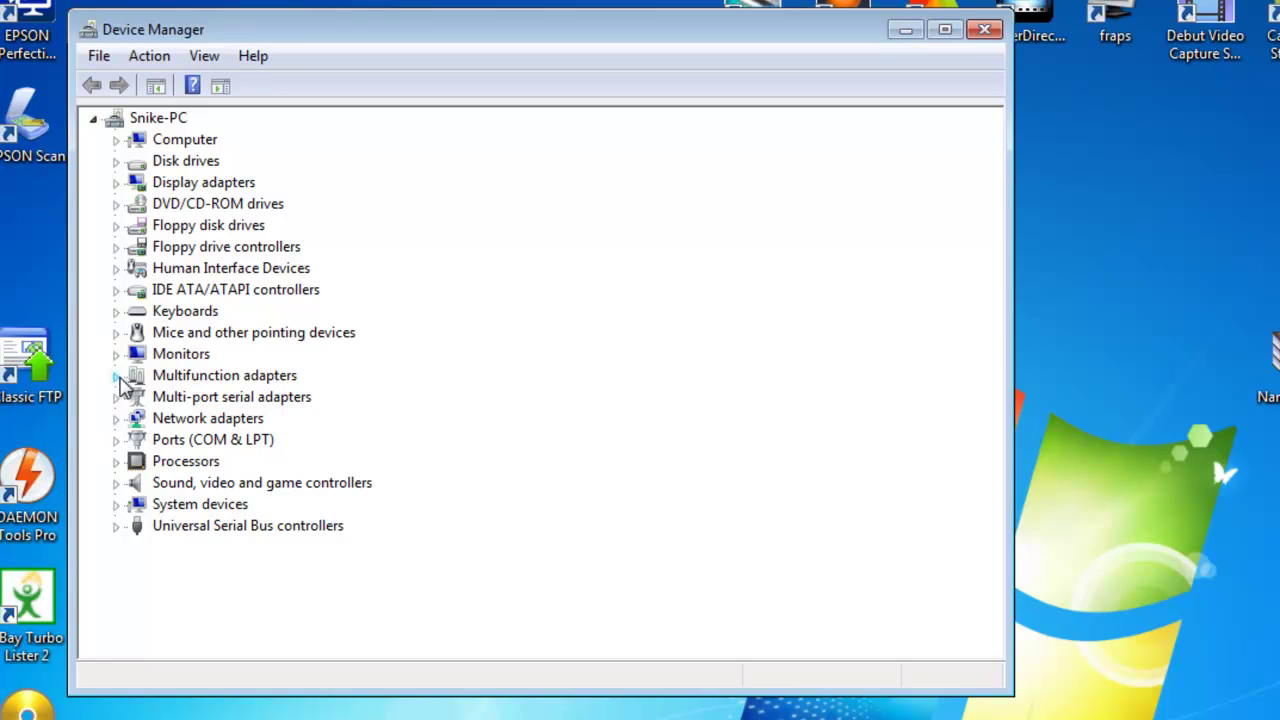
pyautogui.click(116, 376)
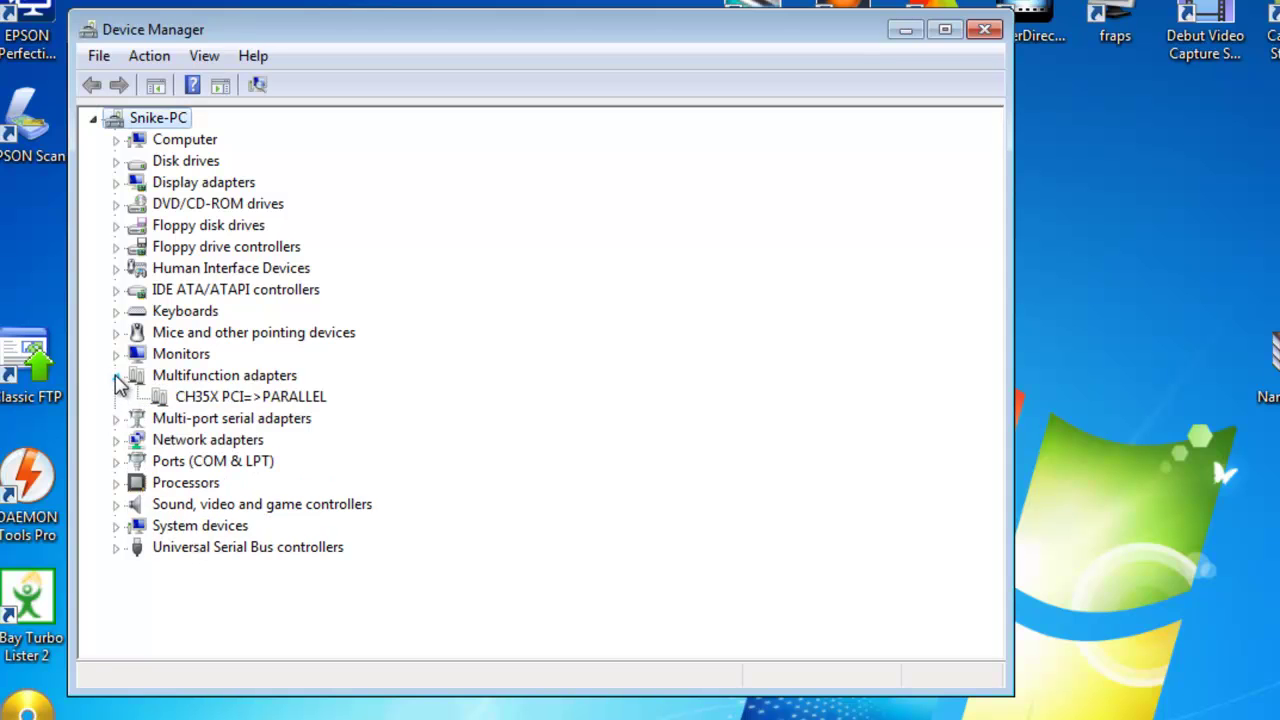
pyautogui.click(116, 375)
pyautogui.click(116, 440)
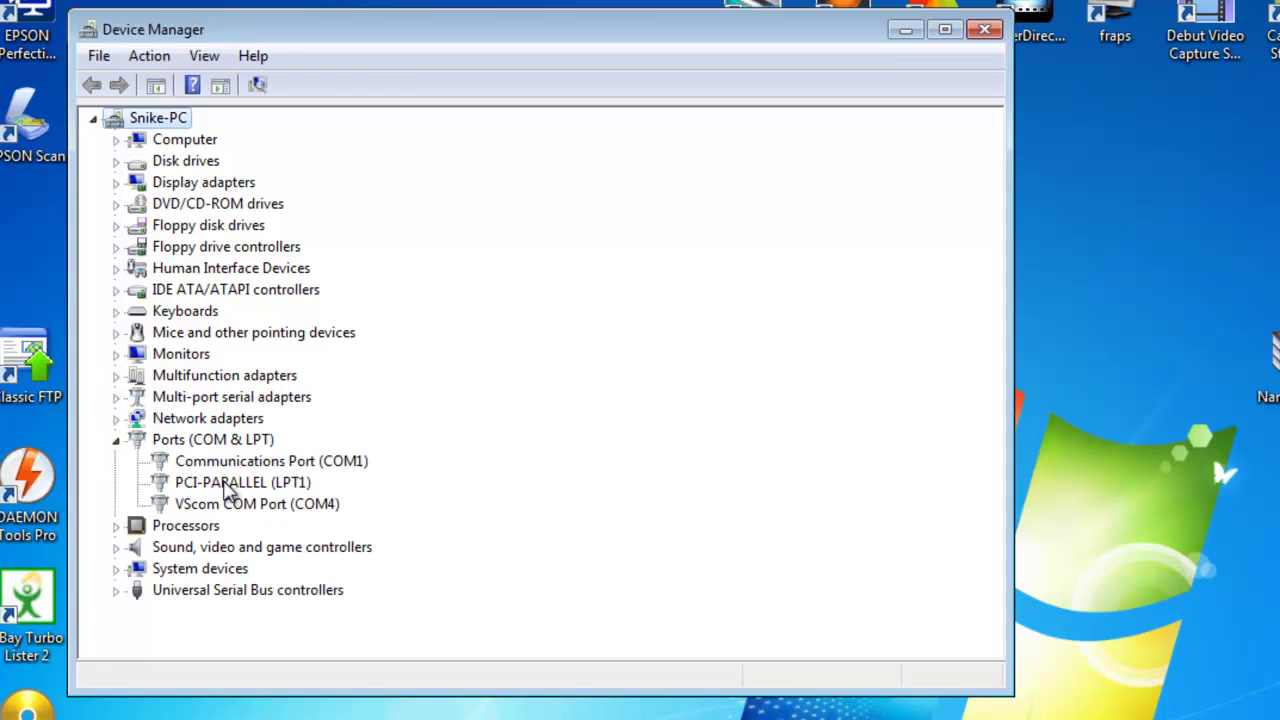
# Step: Look up the I/O range in the PCI-PARALLEL (LPT1) port's resource settings, and close Device Manager
pyautogui.click(228, 484)
pyautogui.rightClick(232, 484)
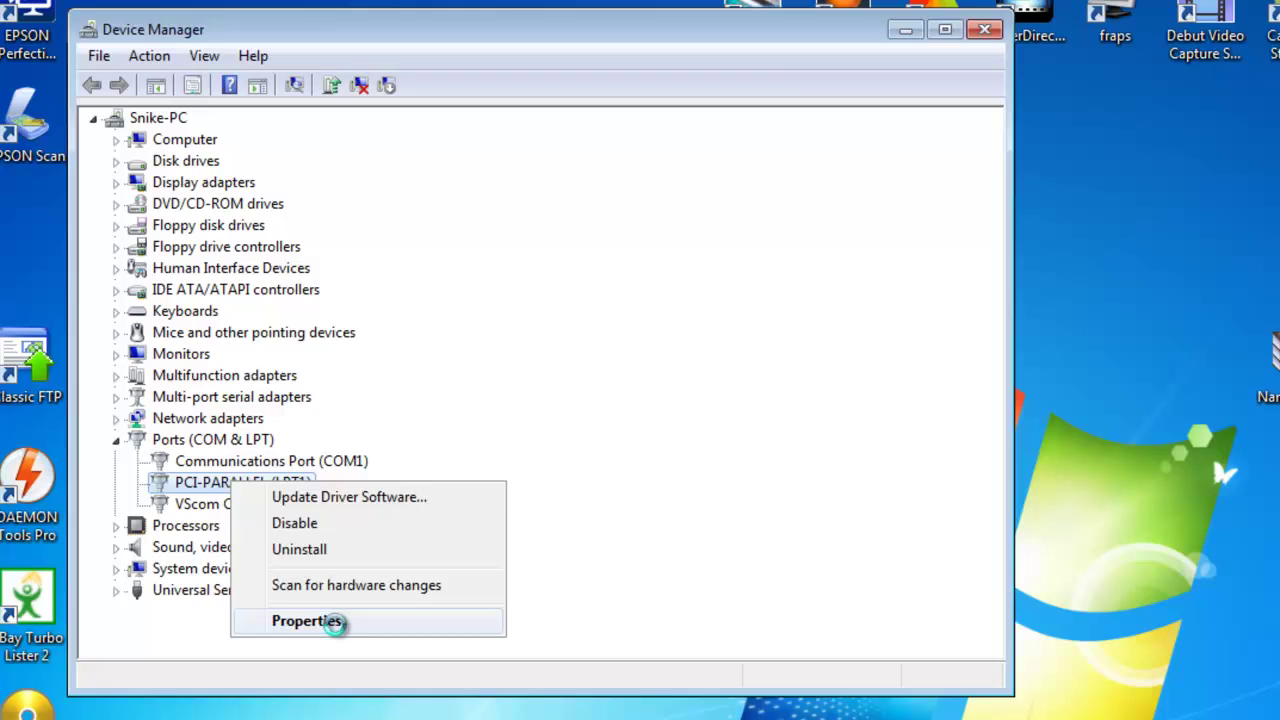
pyautogui.click(306, 621)
pyautogui.click(589, 144)
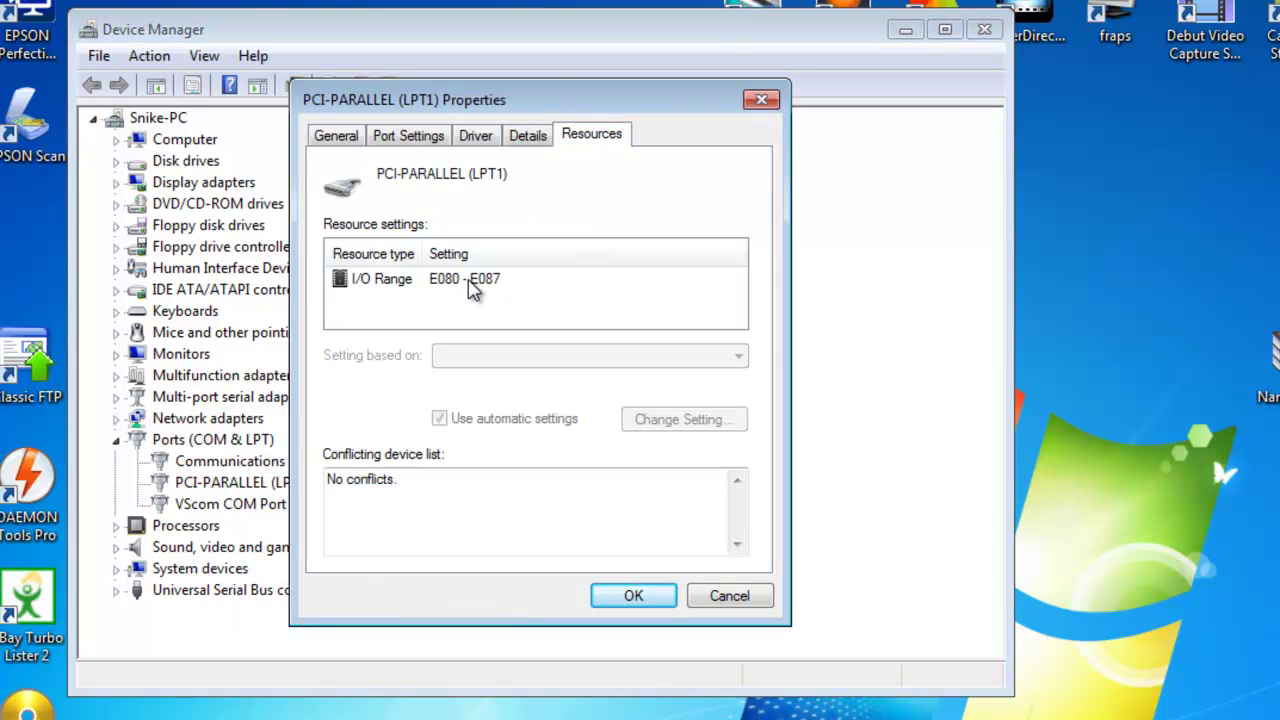
pyautogui.click(633, 597)
pyautogui.click(984, 29)
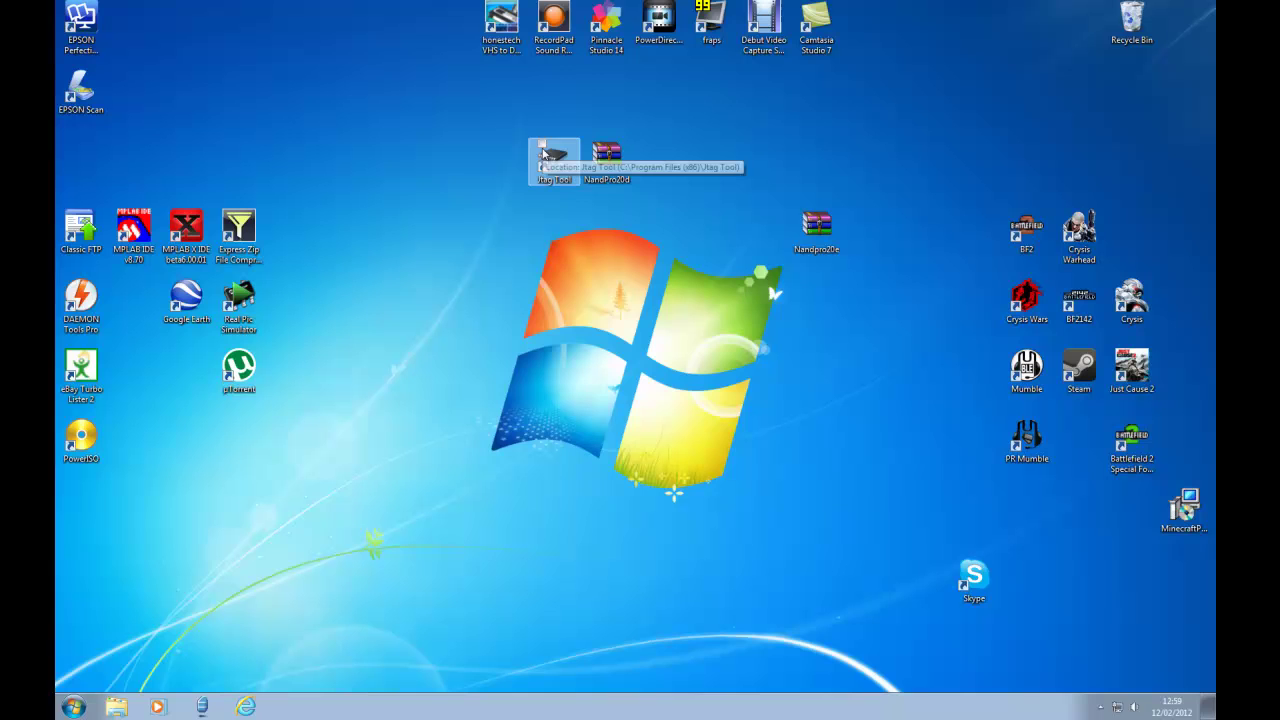
# Step: Launch Jtag Tool from the desktop and try a NAND read without choosing a device or console type
pyautogui.click(557, 176)
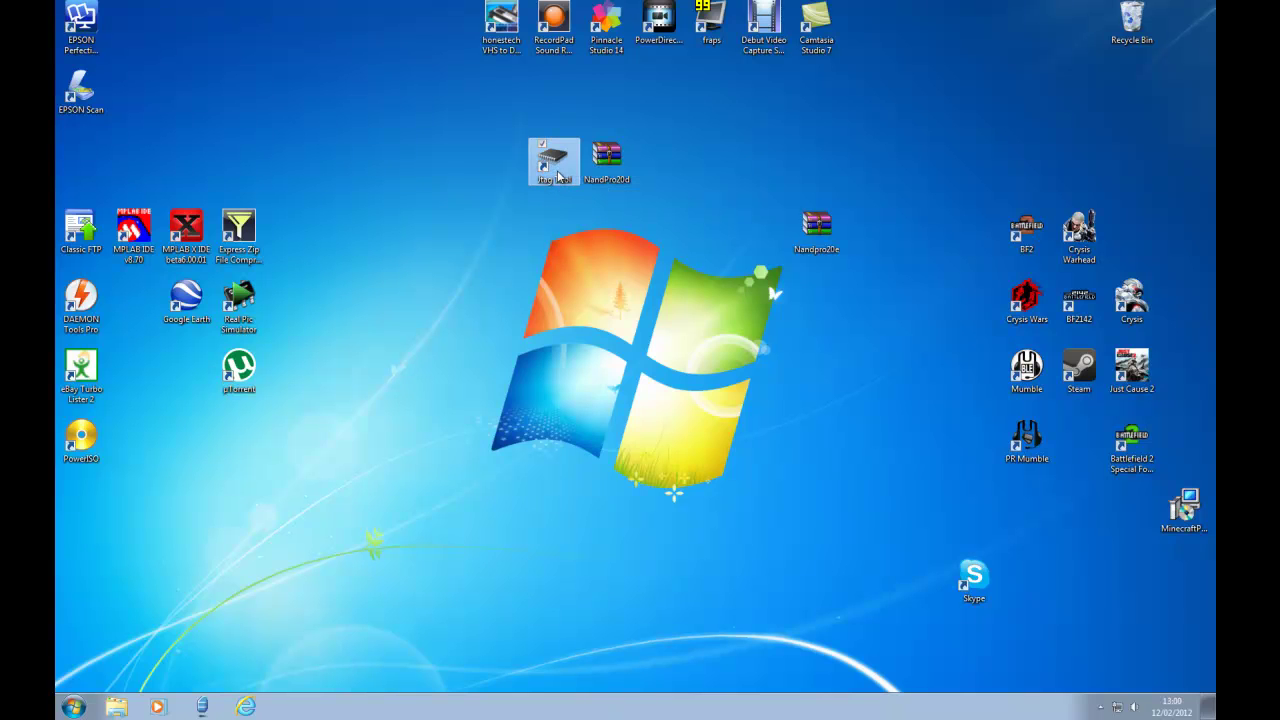
pyautogui.doubleClick(557, 176)
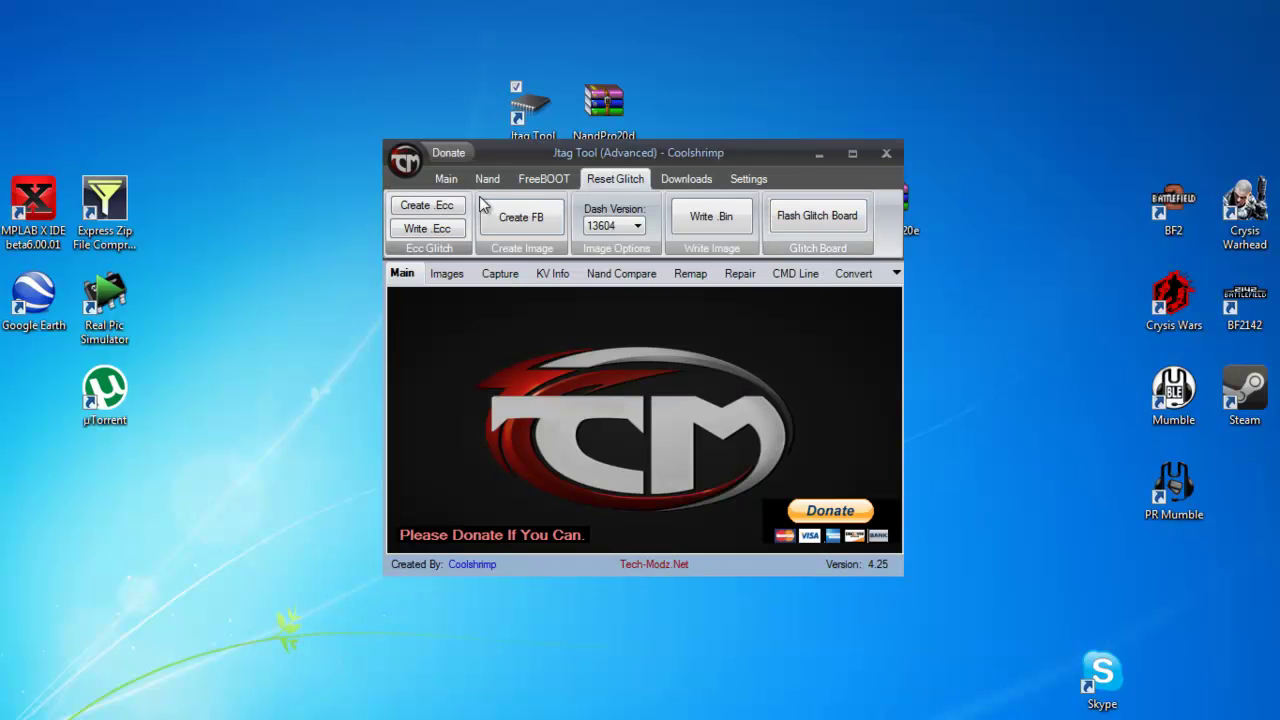
pyautogui.click(490, 180)
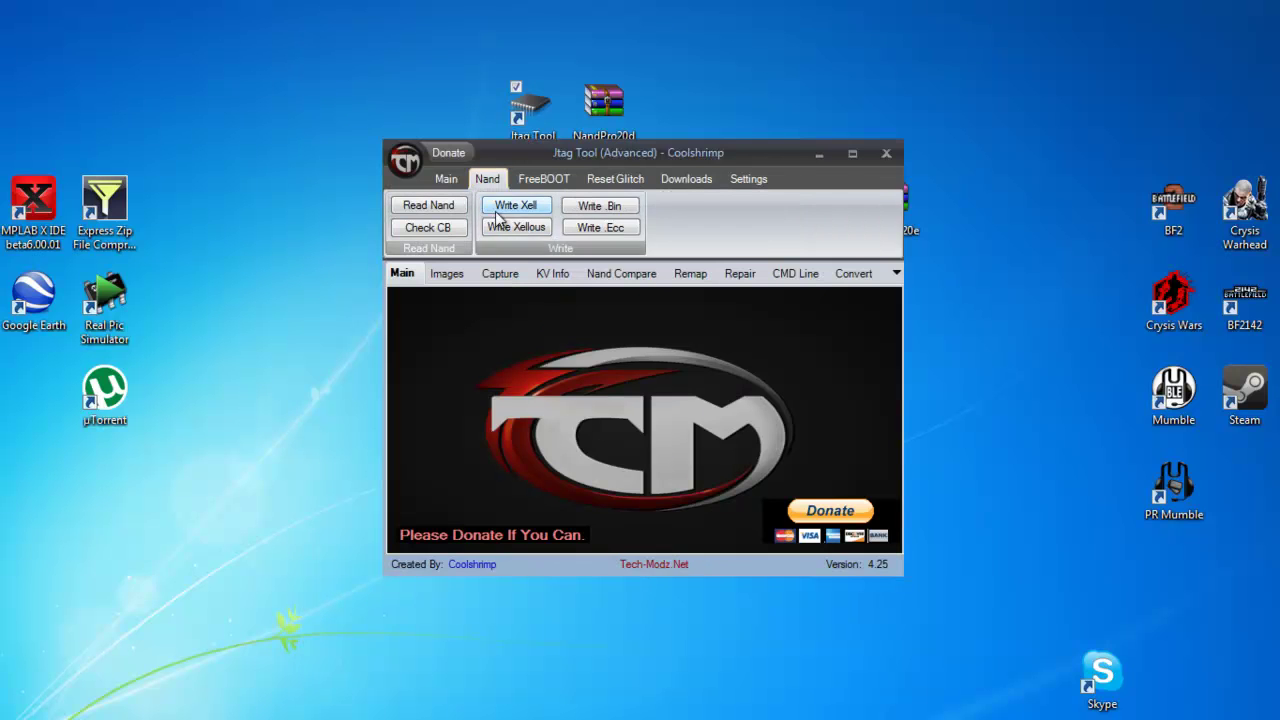
pyautogui.click(430, 207)
pyautogui.click(679, 423)
# Step: Set the device type to LPT and the console type to Falcon in Jtag Tool
pyautogui.click(446, 179)
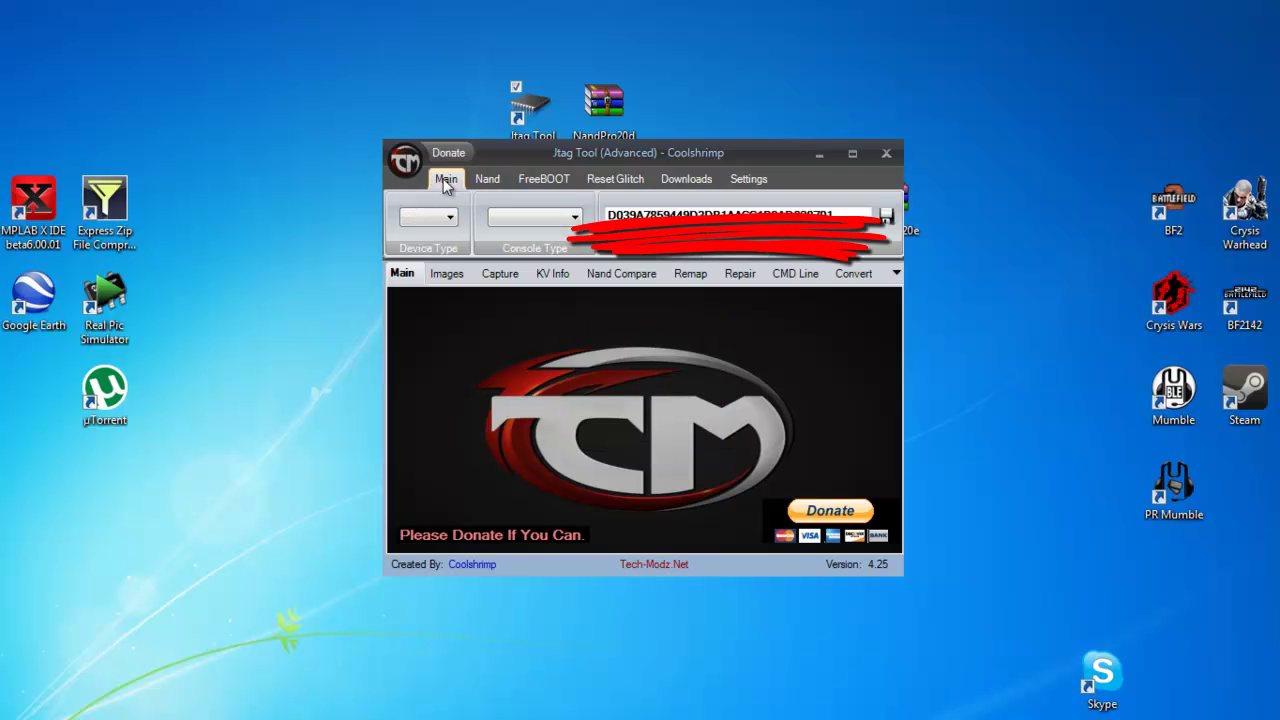
pyautogui.click(430, 246)
pyautogui.click(535, 217)
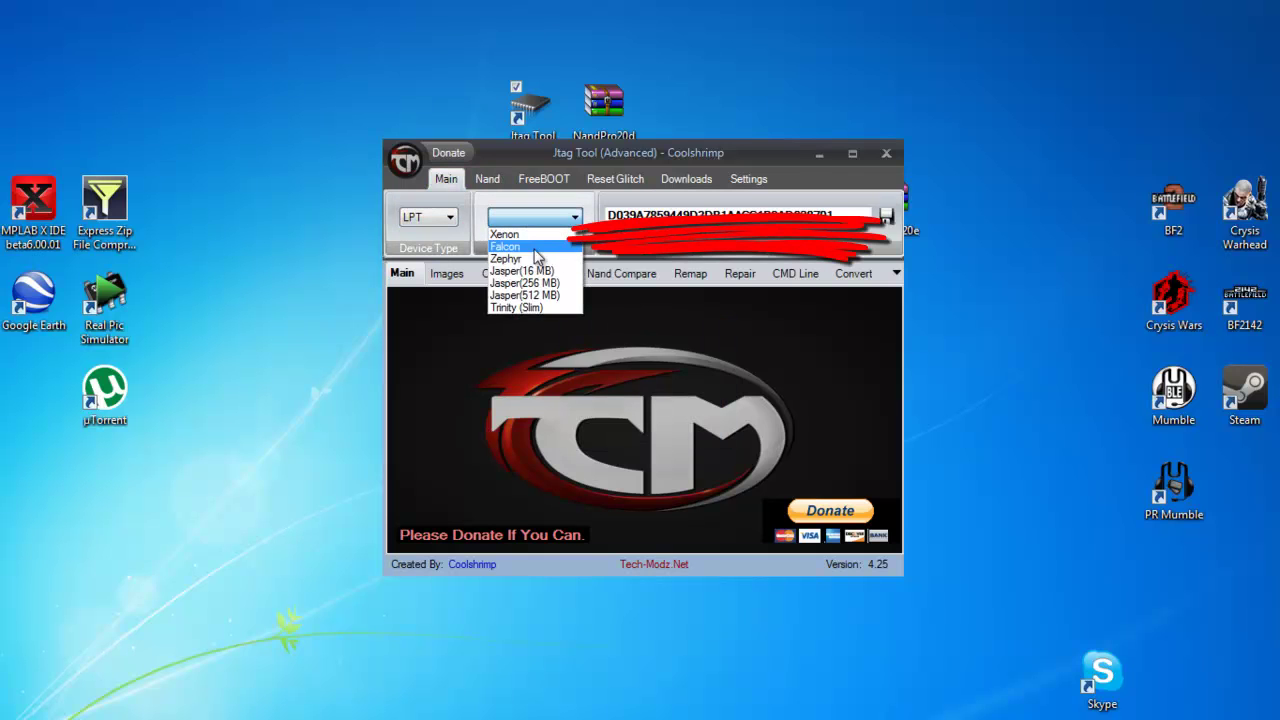
pyautogui.click(533, 255)
# Step: Try to read the NAND through the LPT device, and close the NandPro command window and error message
pyautogui.click(487, 179)
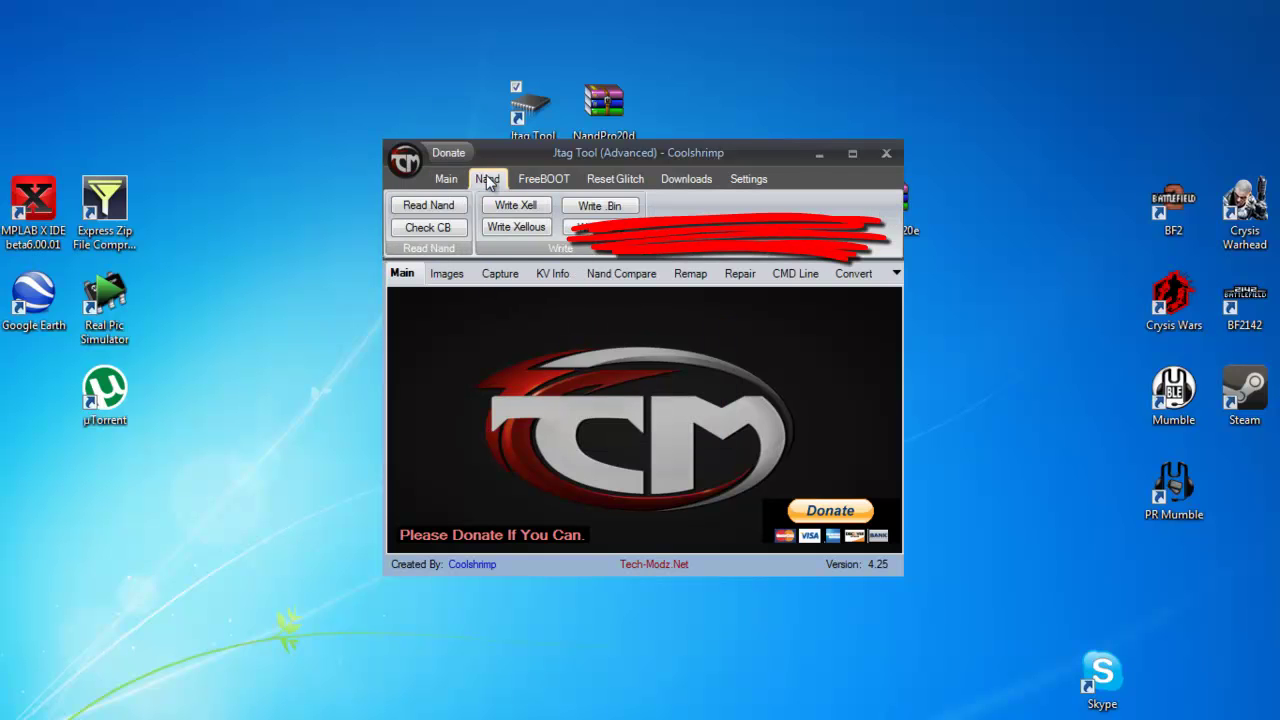
pyautogui.click(443, 206)
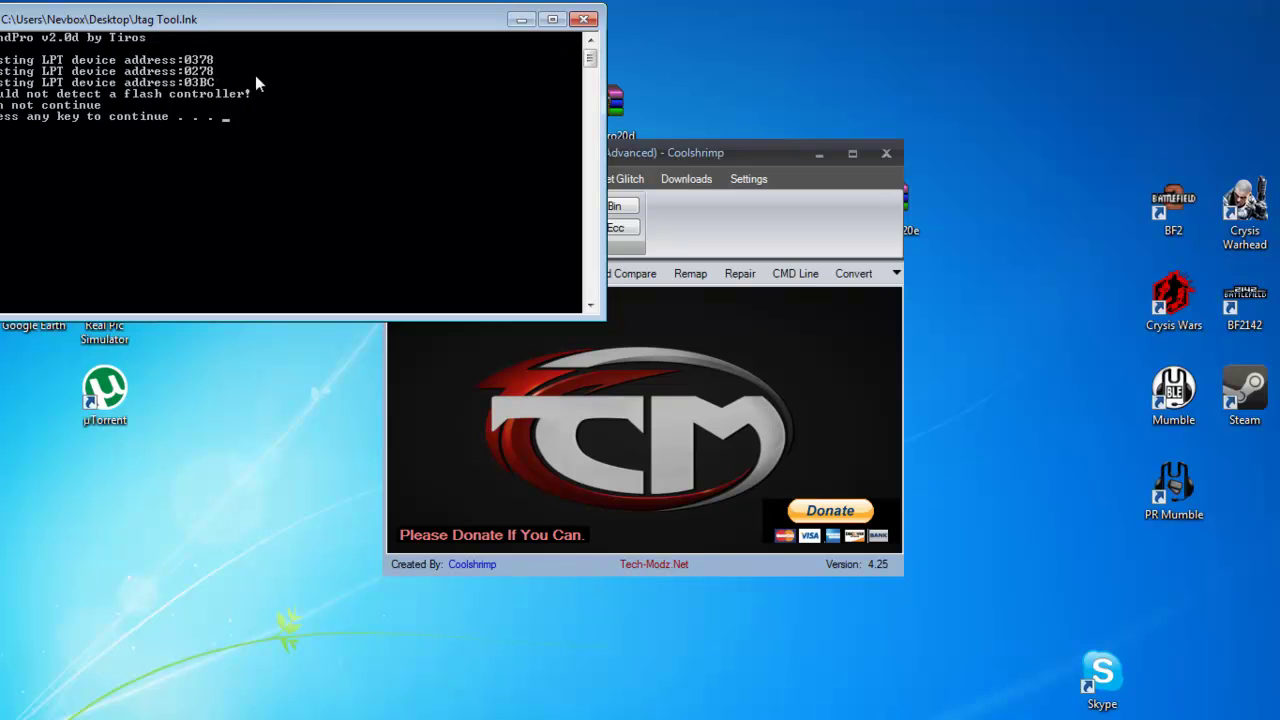
pyautogui.click(583, 20)
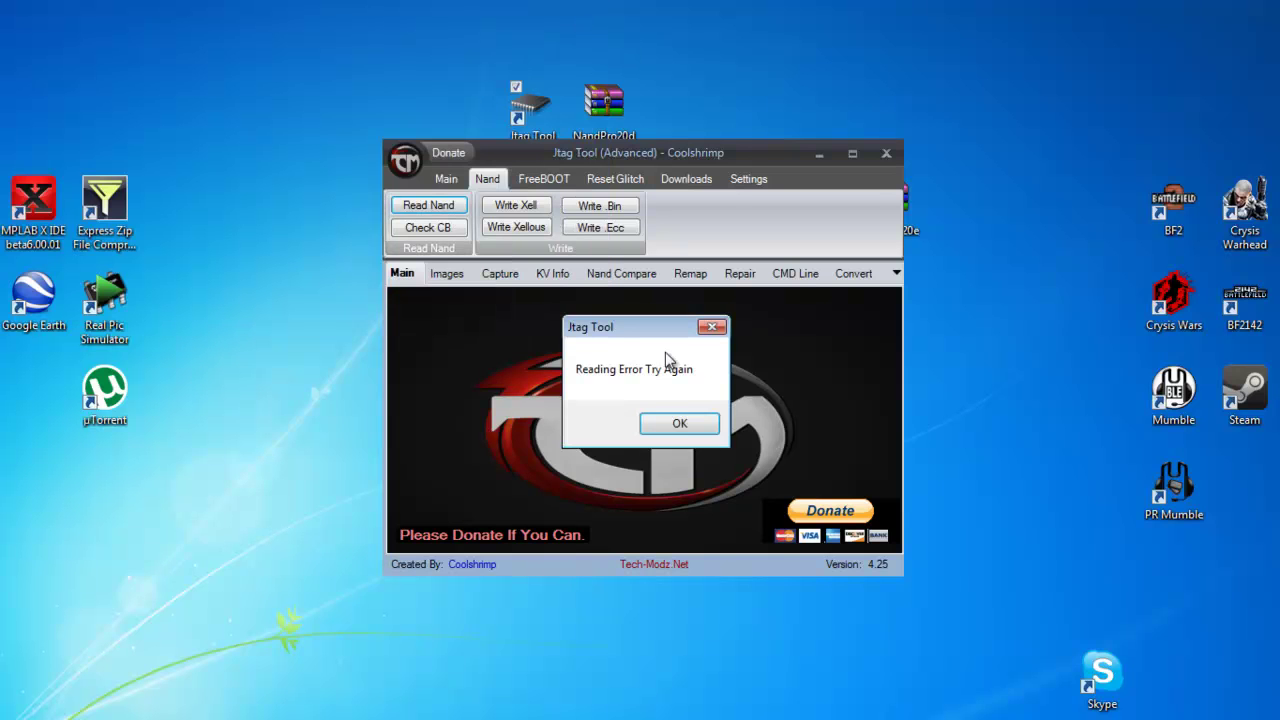
pyautogui.click(680, 425)
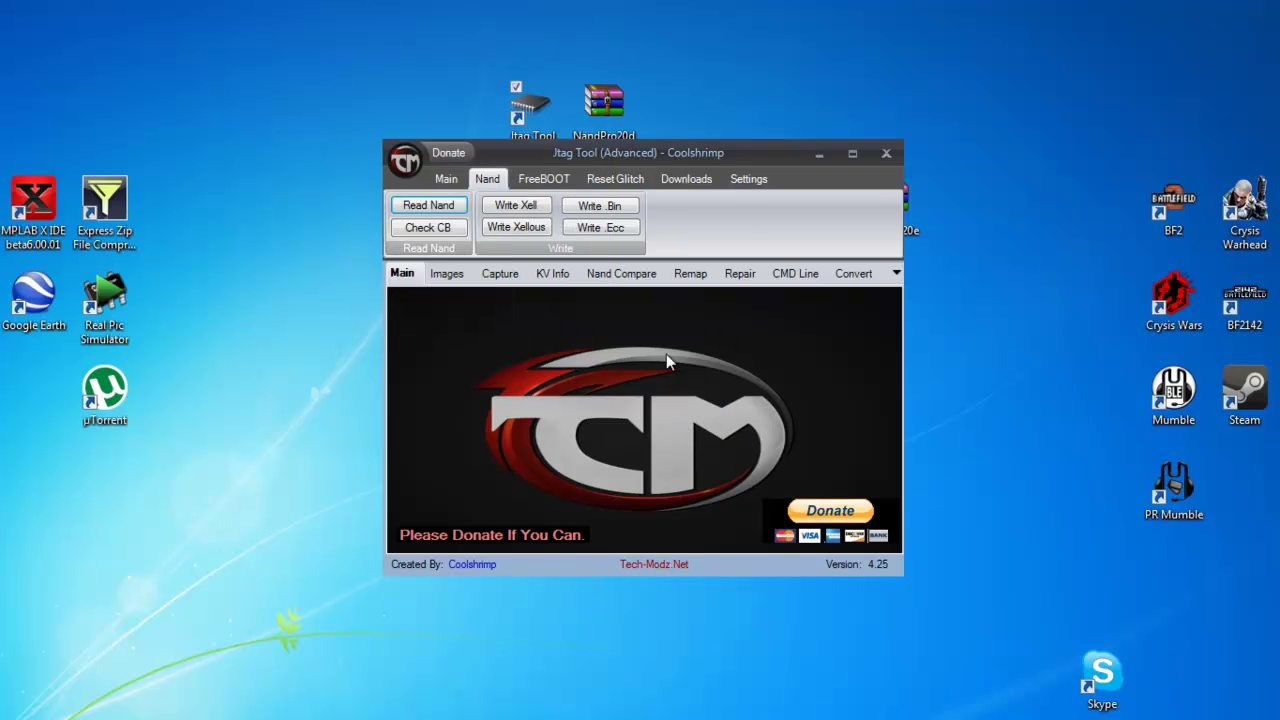
# Step: Open the NandPro IO Patcher for changing LPT ports and set Port 1 to E080
pyautogui.click(765, 183)
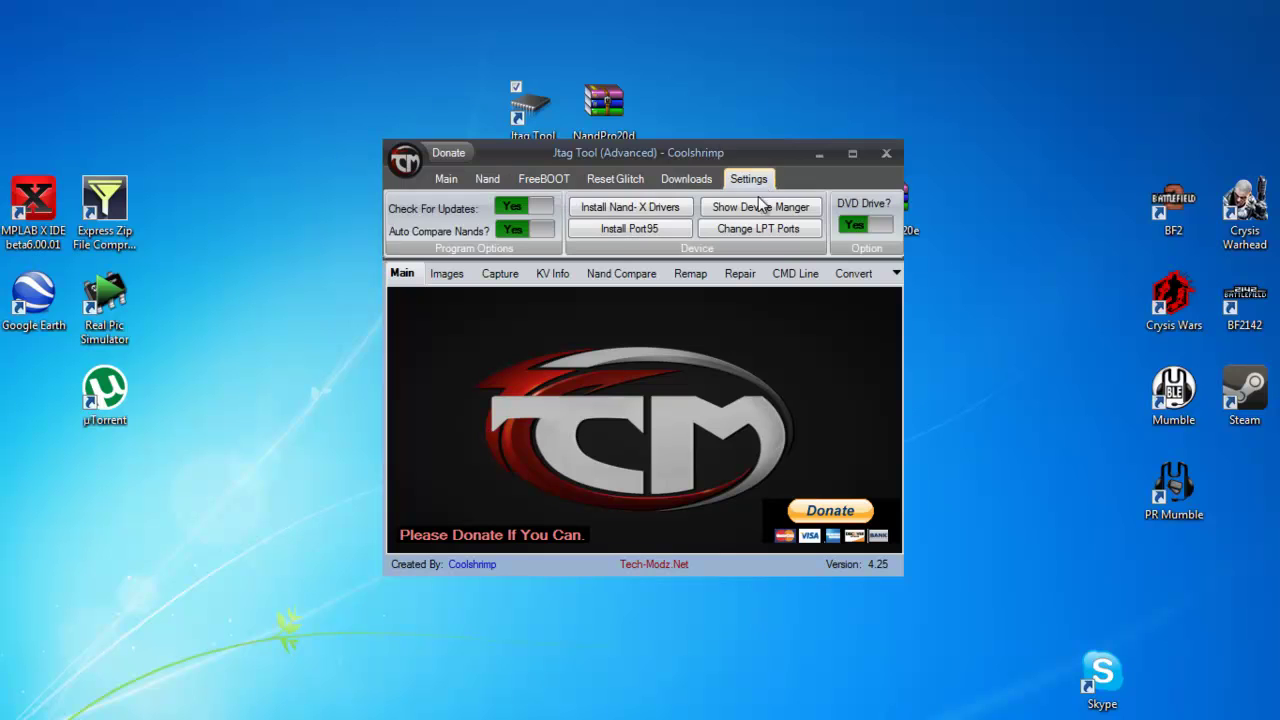
pyautogui.click(793, 232)
pyautogui.doubleClick(88, 139)
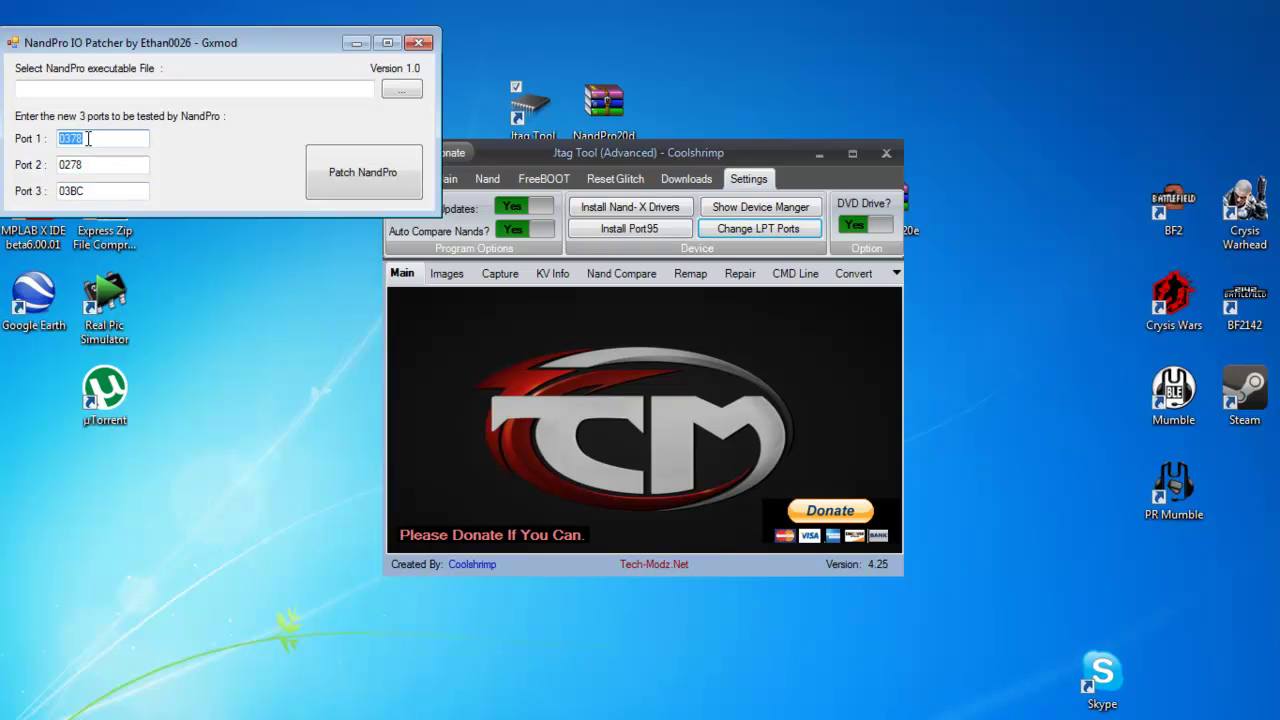
pyautogui.write('E080')
pyautogui.doubleClick(99, 163)
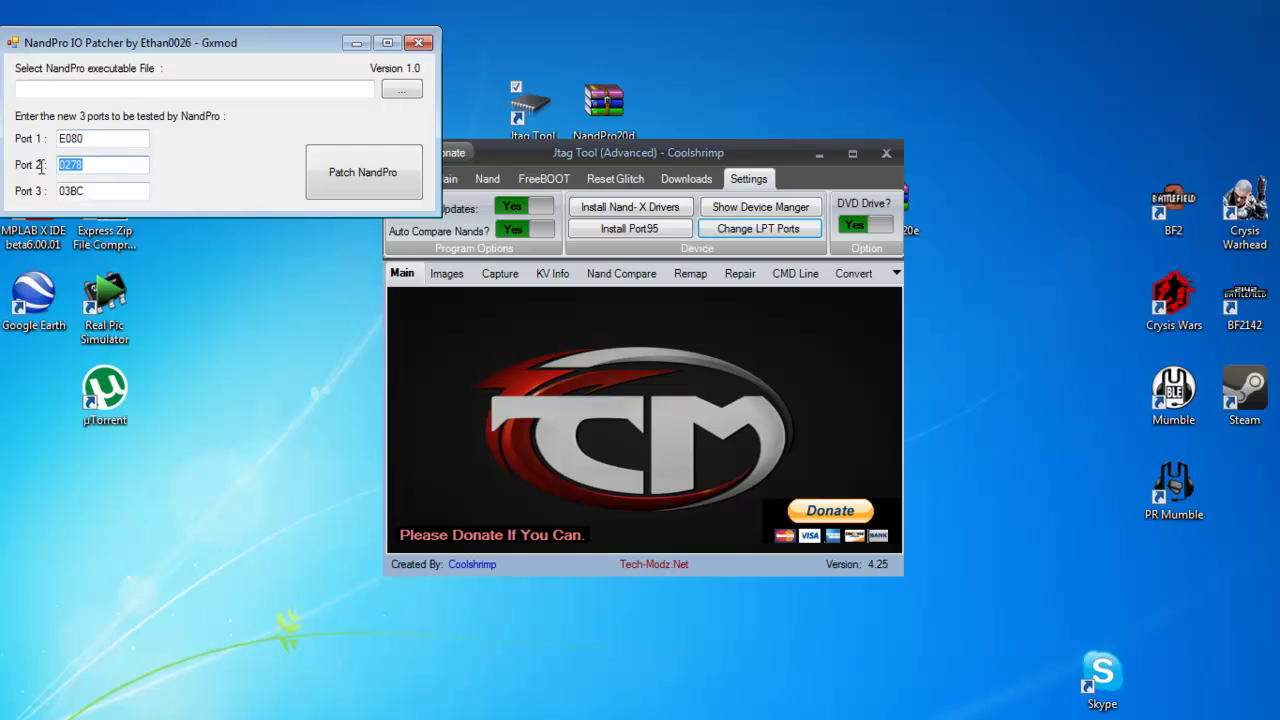
pyautogui.click(121, 162)
# Step: Select NandPro.exe in C:\Program Files (x86)\Jtag Tool as the executable to patch
pyautogui.click(401, 92)
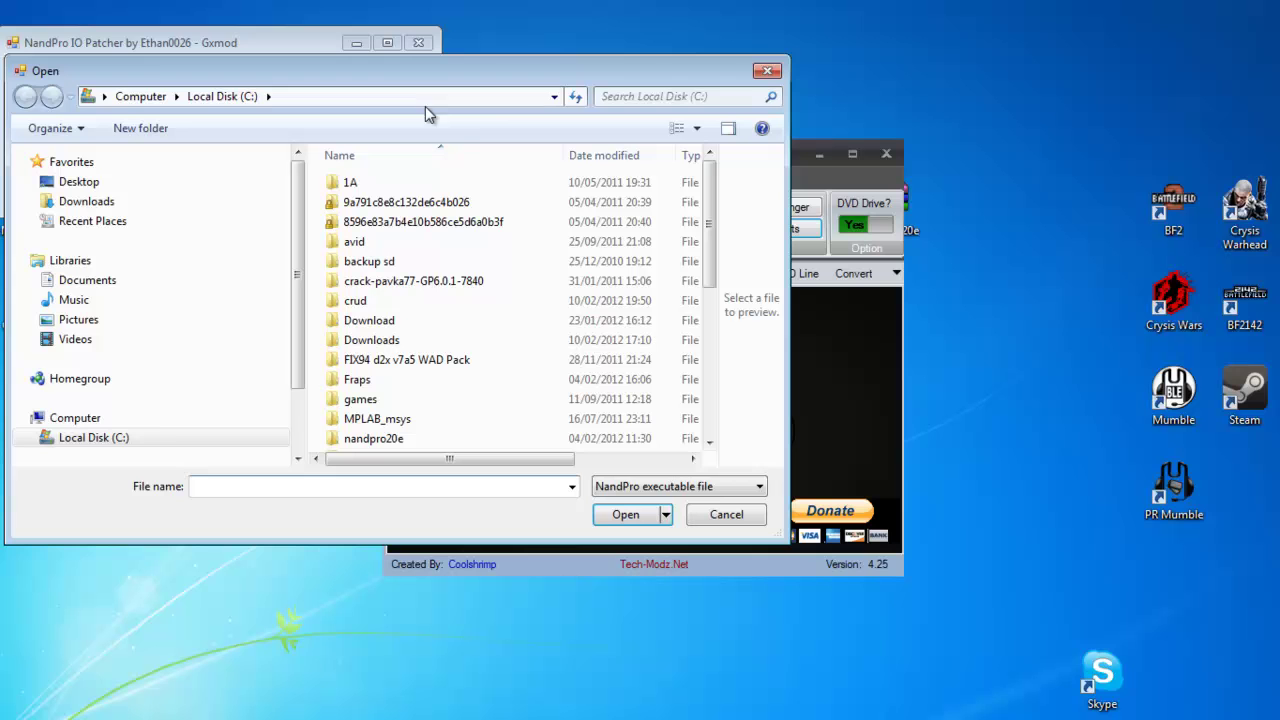
pyautogui.moveTo(714, 200); pyautogui.dragTo(717, 400)
pyautogui.doubleClick(474, 313)
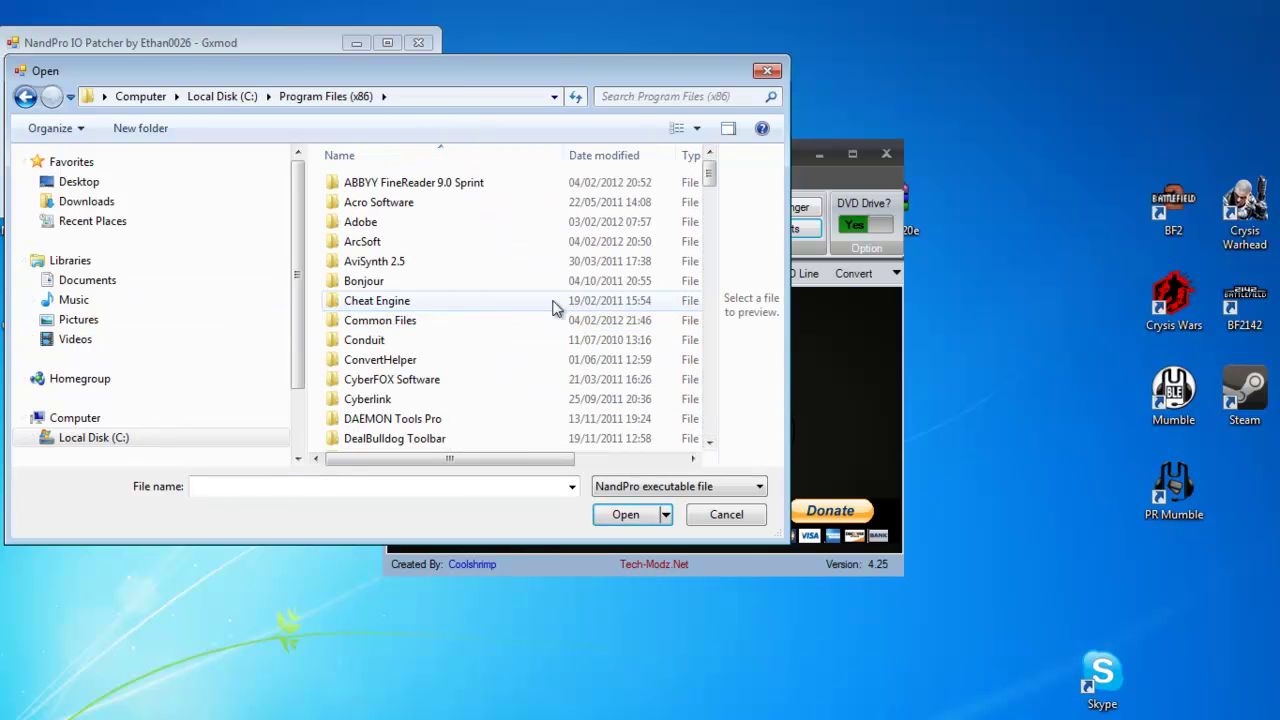
pyautogui.moveTo(711, 180); pyautogui.dragTo(728, 257)
pyautogui.doubleClick(471, 286)
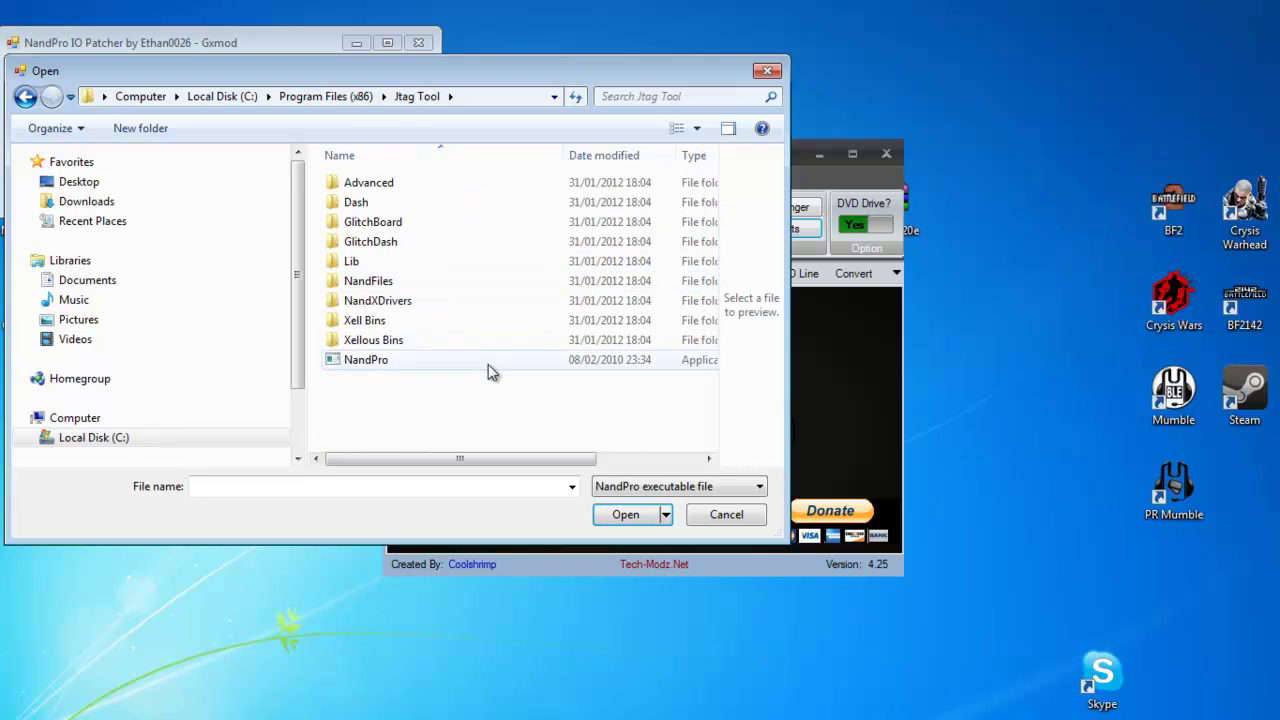
pyautogui.doubleClick(471, 365)
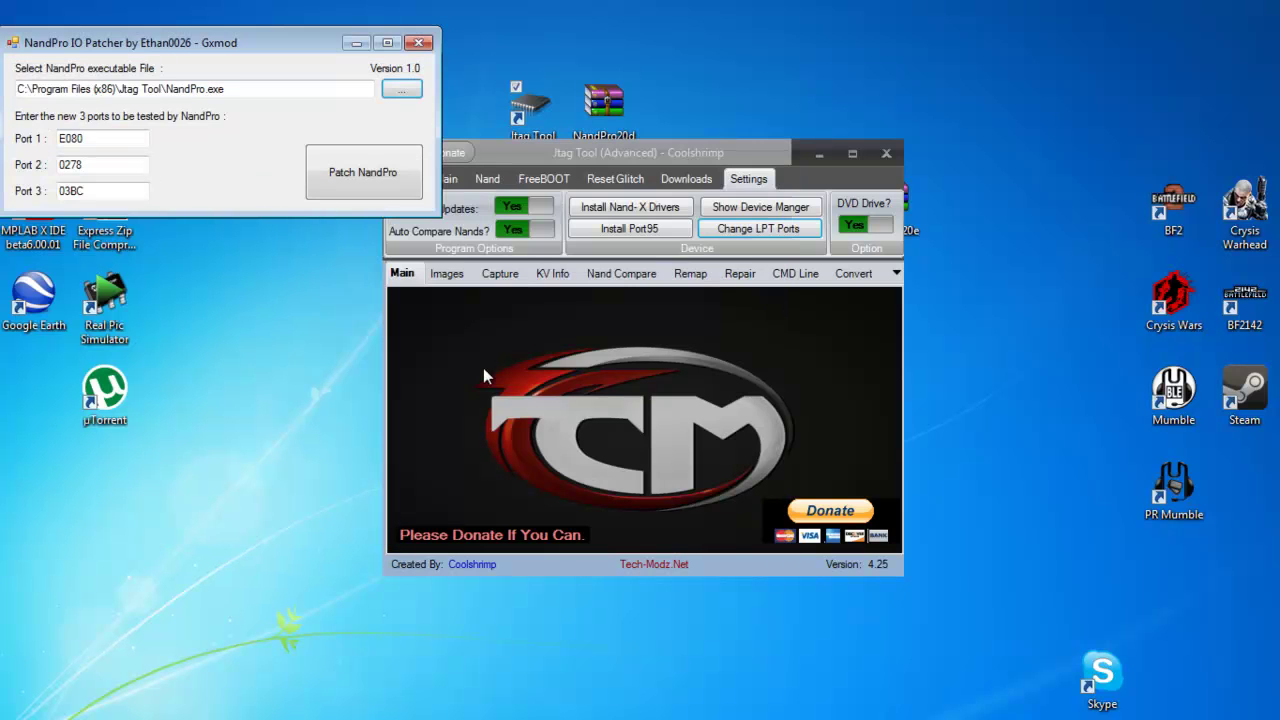
# Step: Patch NandPro with the entered port addresses, and close the patcher
pyautogui.click(362, 177)
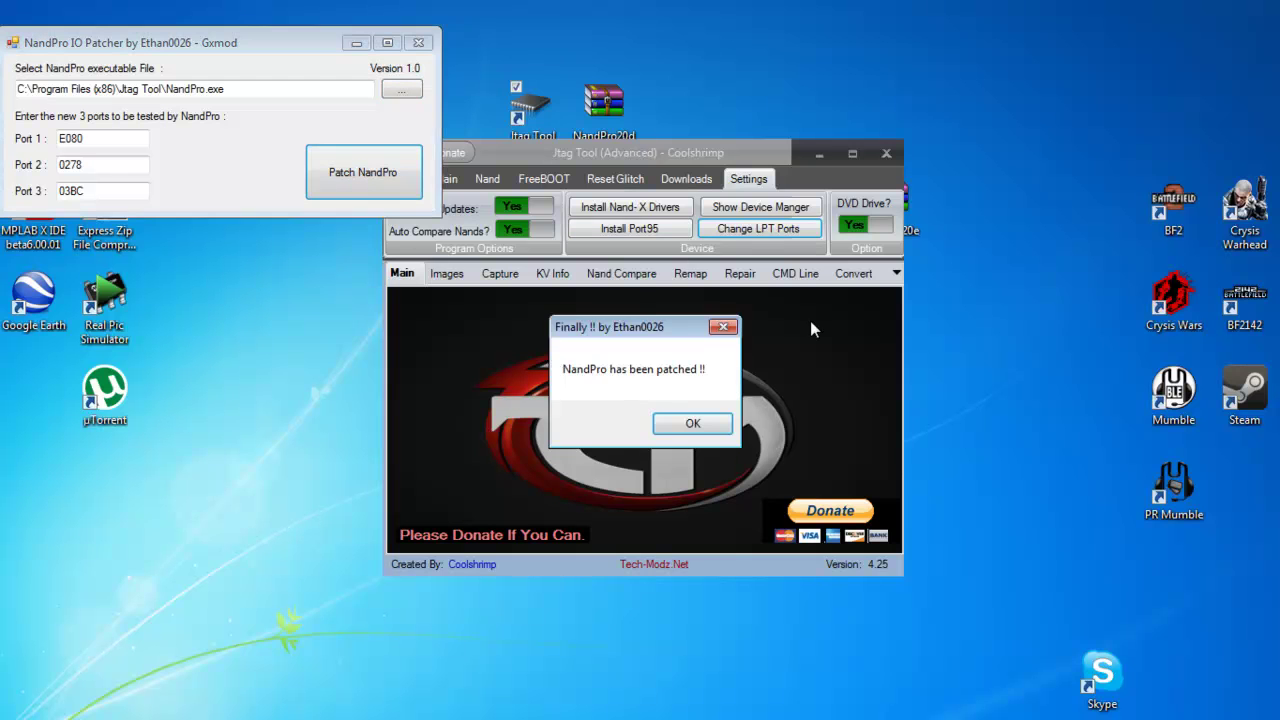
pyautogui.click(692, 423)
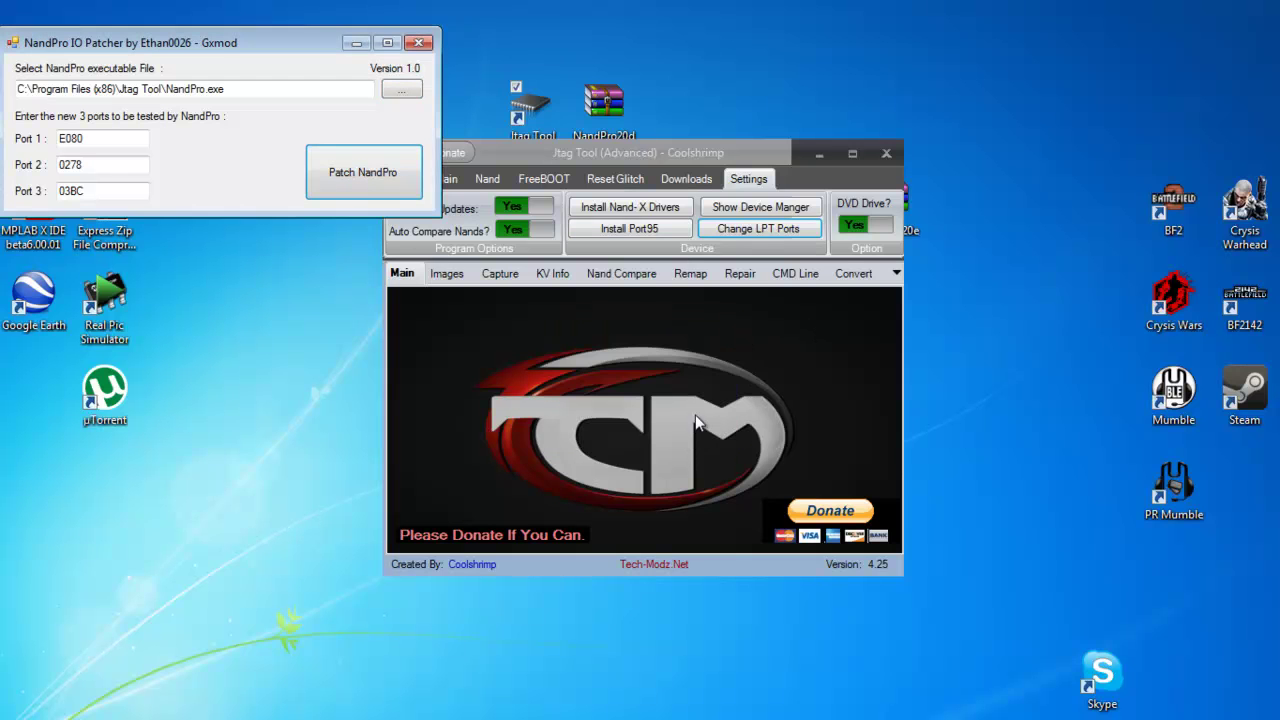
pyautogui.click(419, 42)
# Step: Try a NAND read with the patched NandPro, and dismiss its command window and error message
pyautogui.click(489, 185)
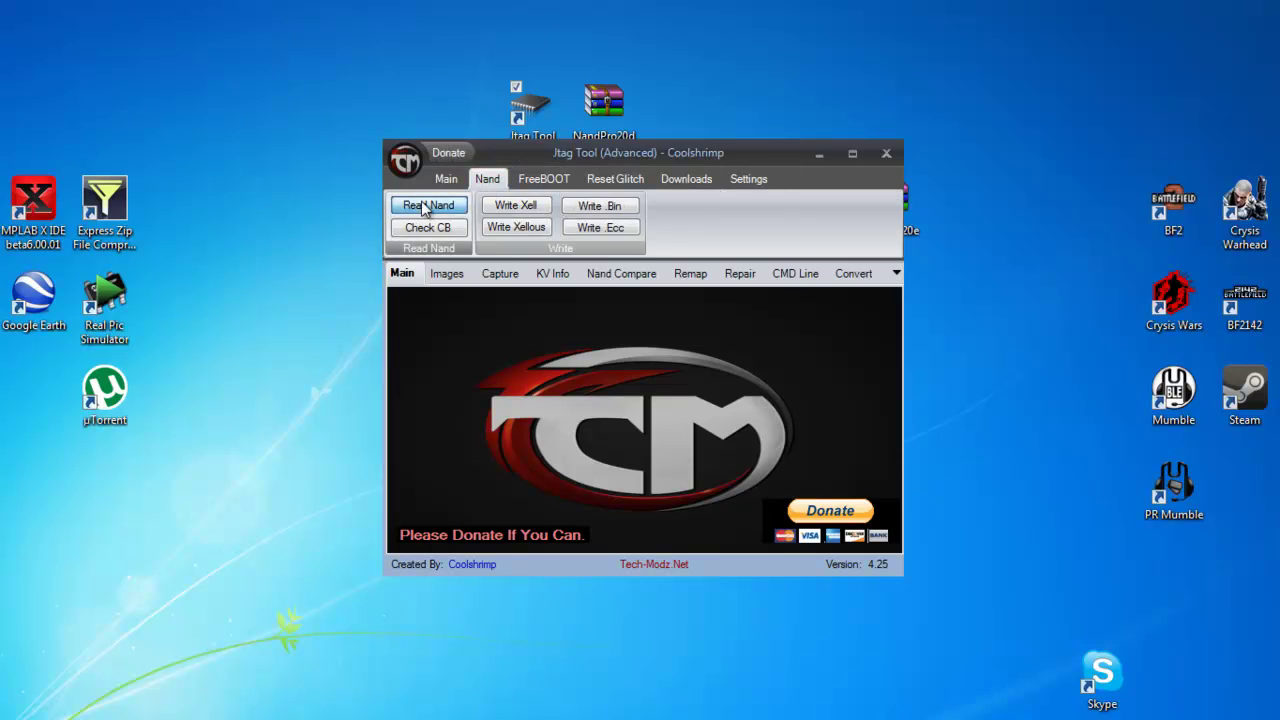
pyautogui.click(423, 203)
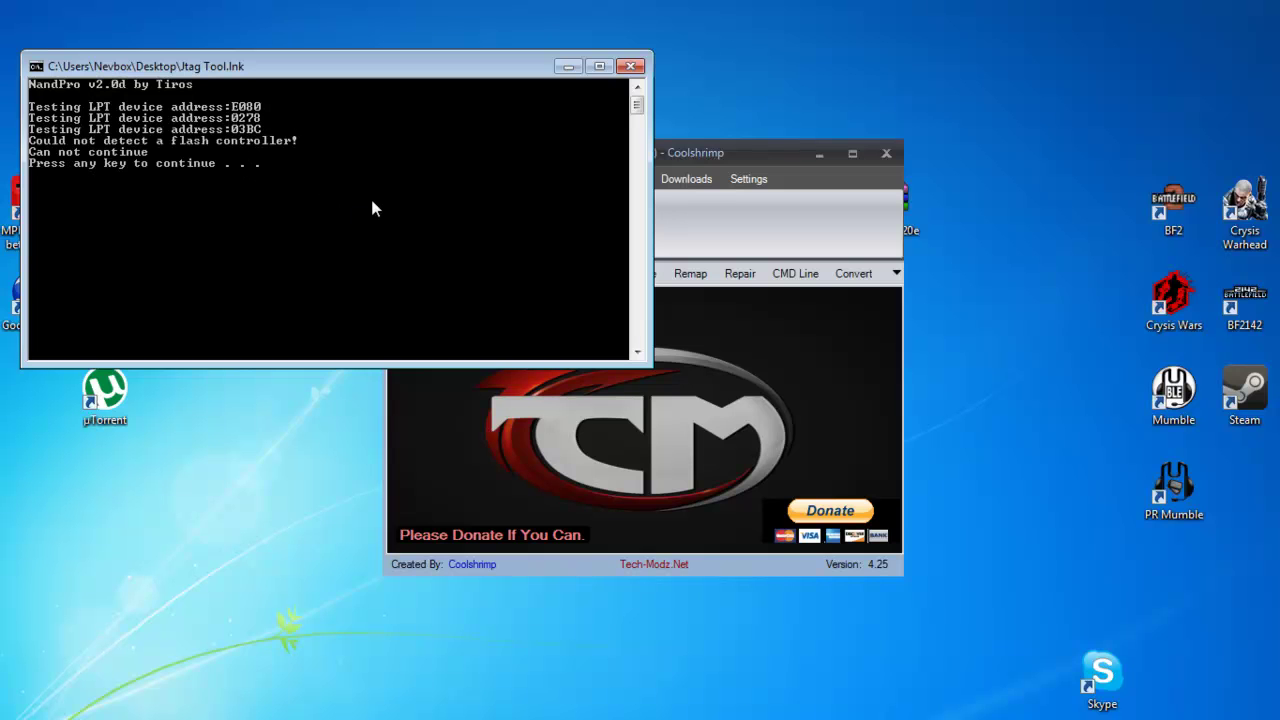
pyautogui.press('Return')
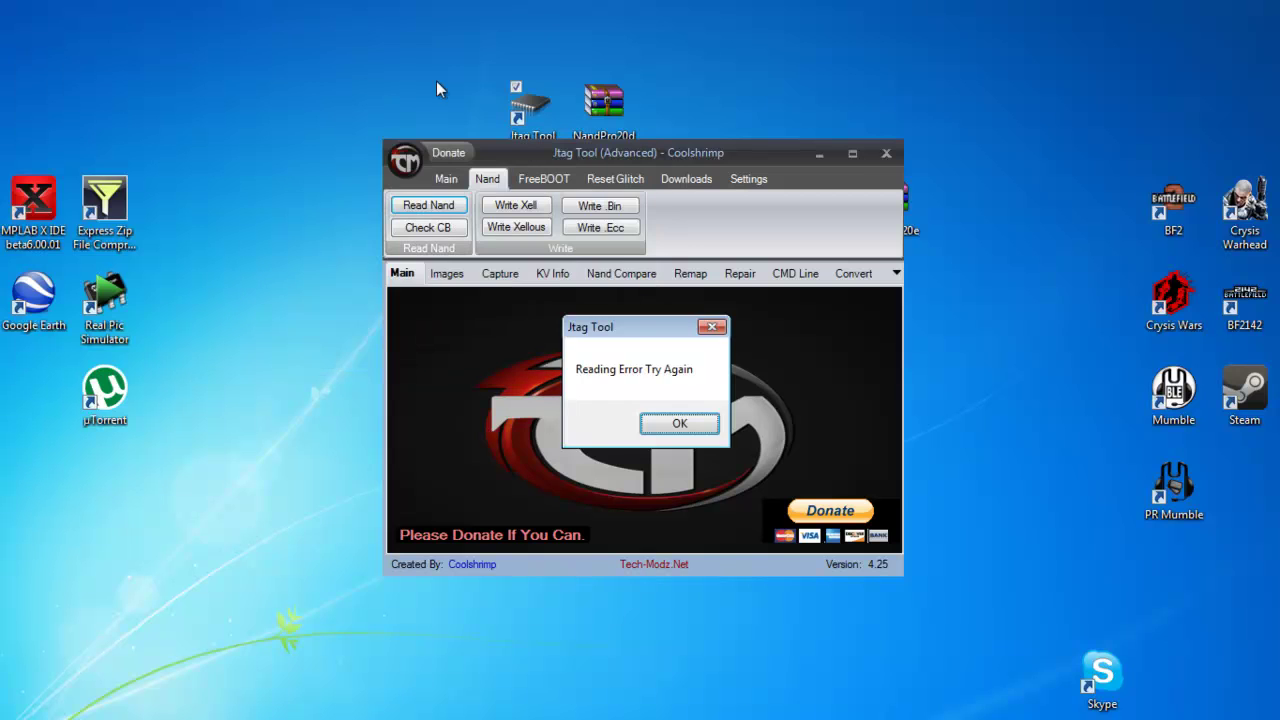
pyautogui.click(674, 424)
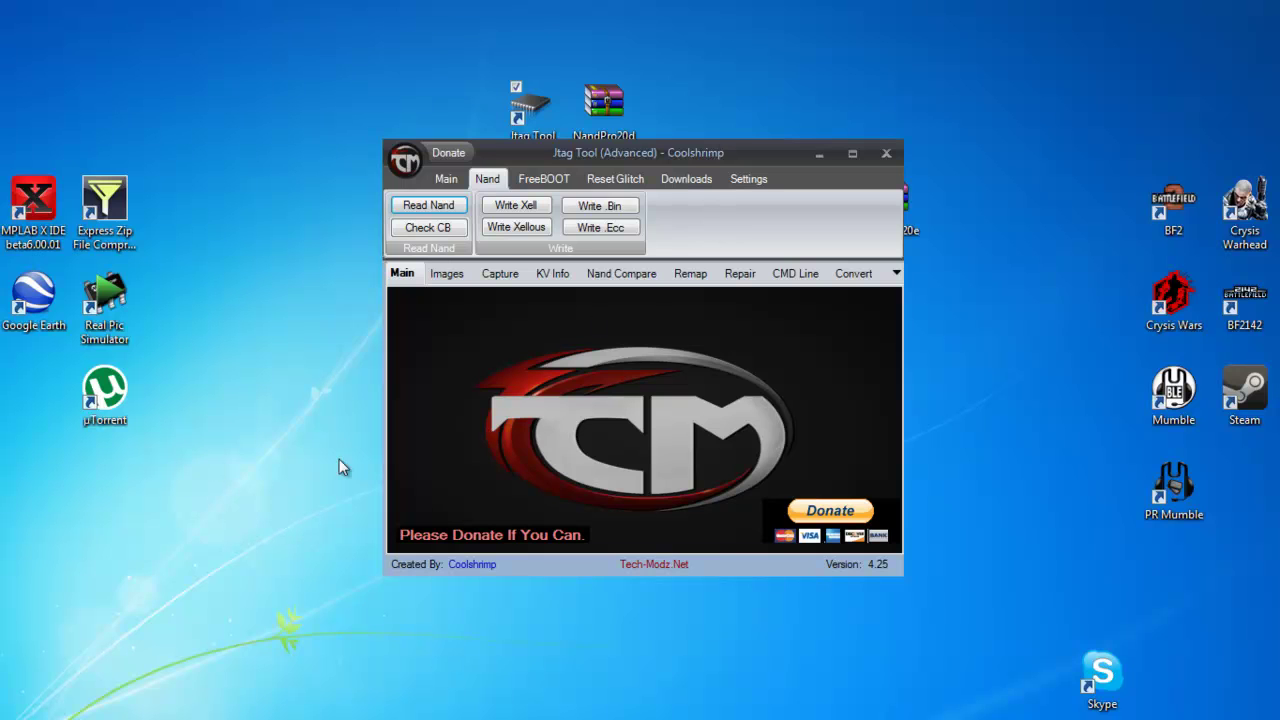
# Step: Repeat the NAND read to check the tested LPT device addresses, and close the command window and error message
pyautogui.click(516, 205)
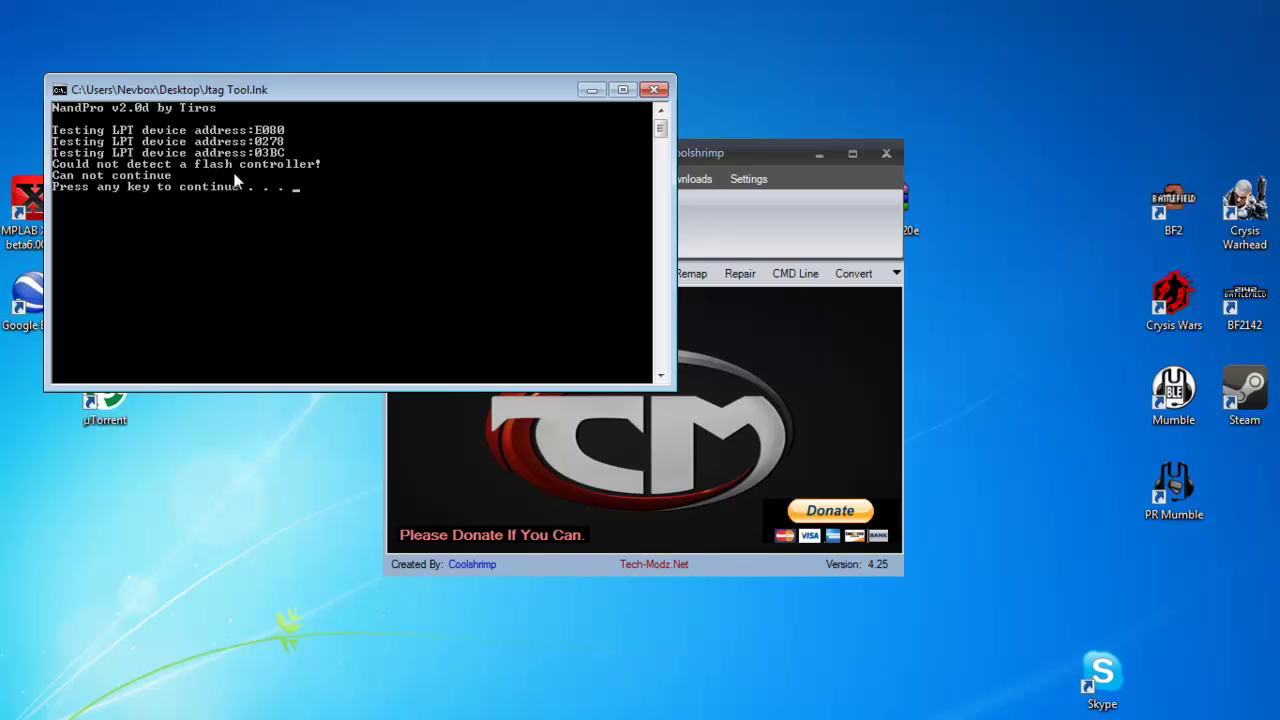
pyautogui.click(654, 89)
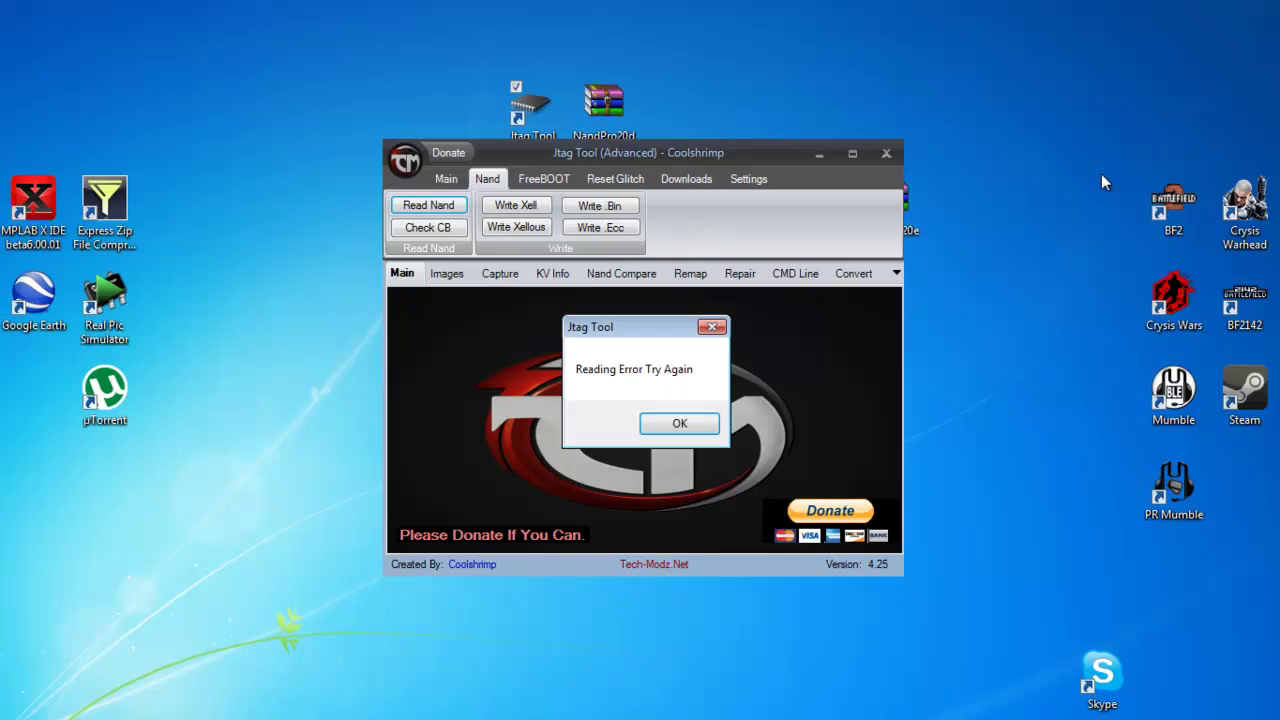
pyautogui.click(672, 425)
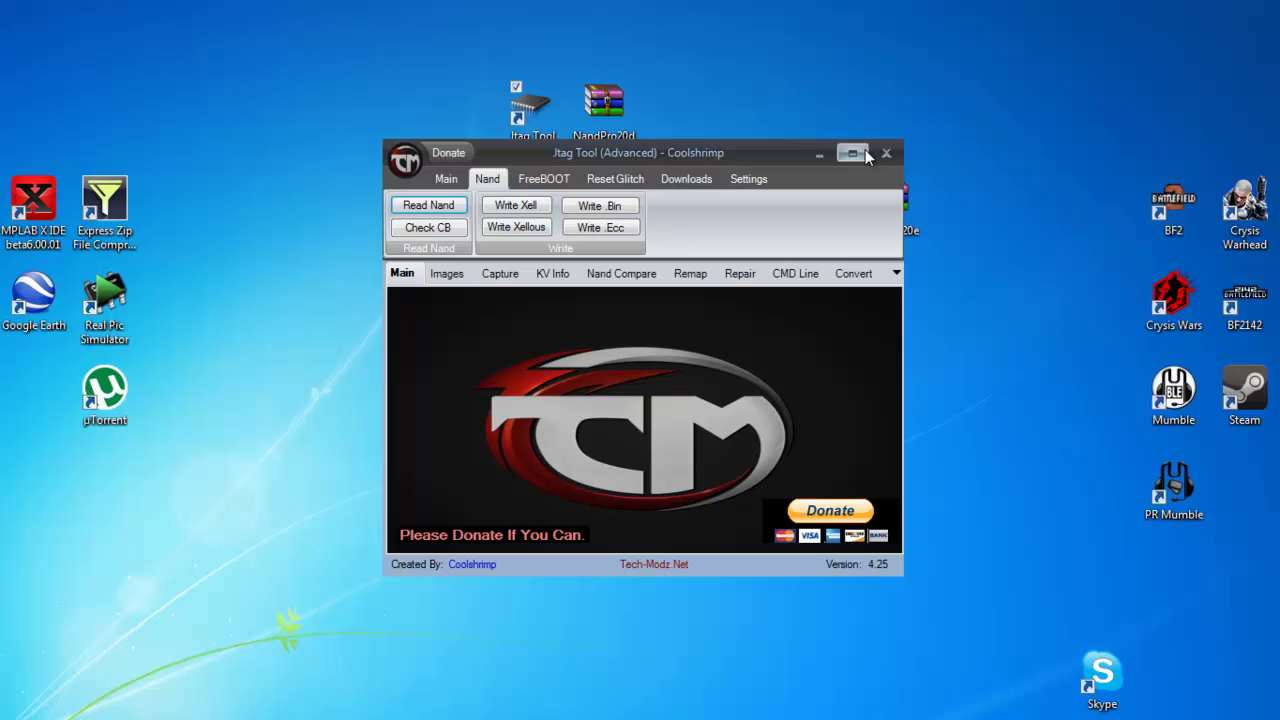